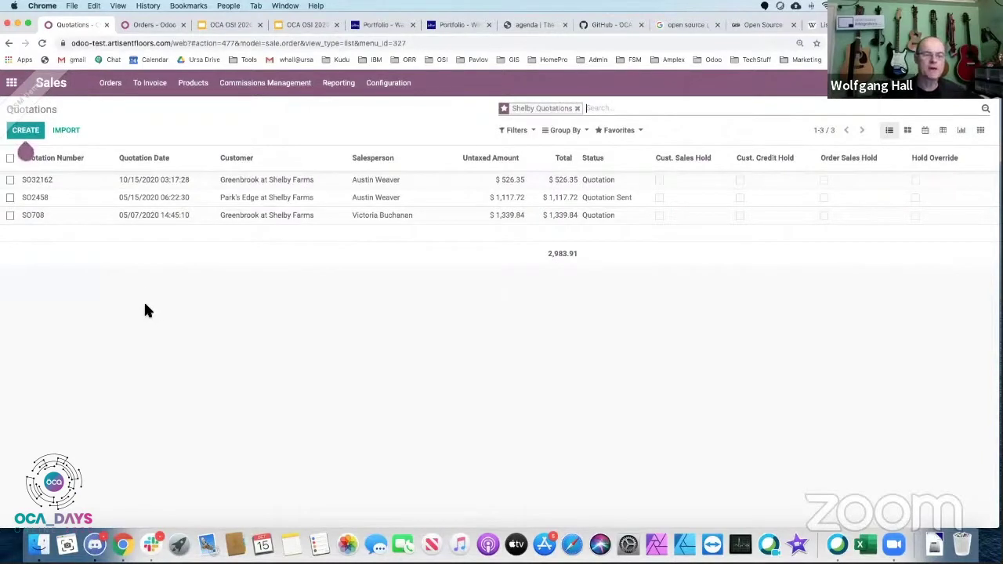
# Step: Open Greenbrook quotation SO32162 and review its carpet and vinyl plank lines totalling 526.35
pyautogui.click(263, 189)
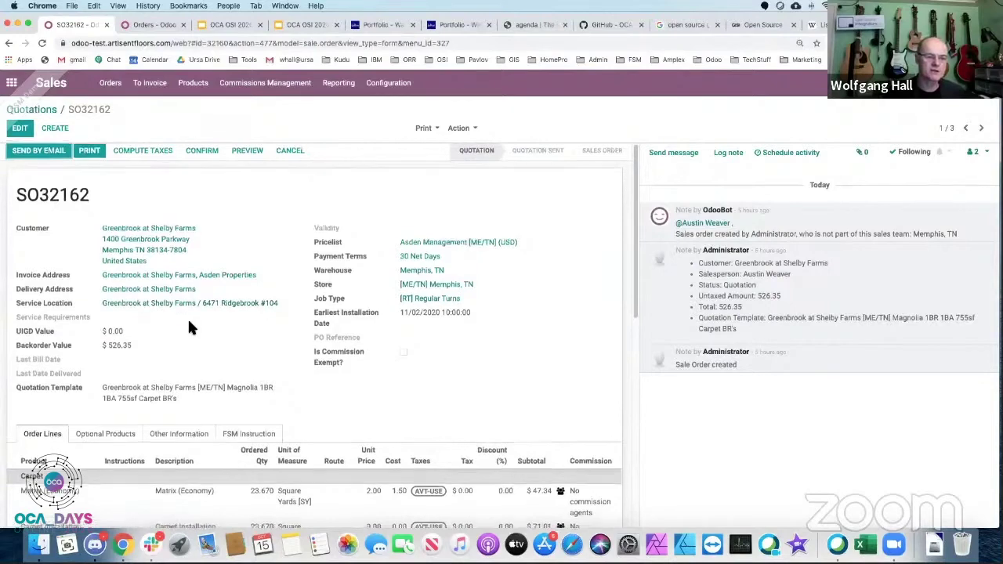
pyautogui.scroll(-1, 188, 328)
pyautogui.scroll(-2, 189, 327)
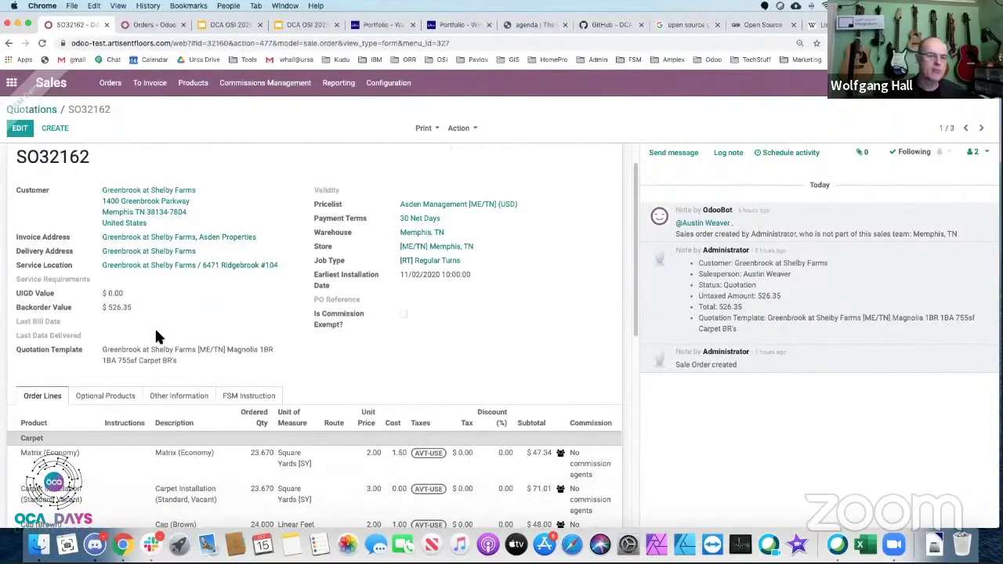
pyautogui.scroll(-3, 215, 333)
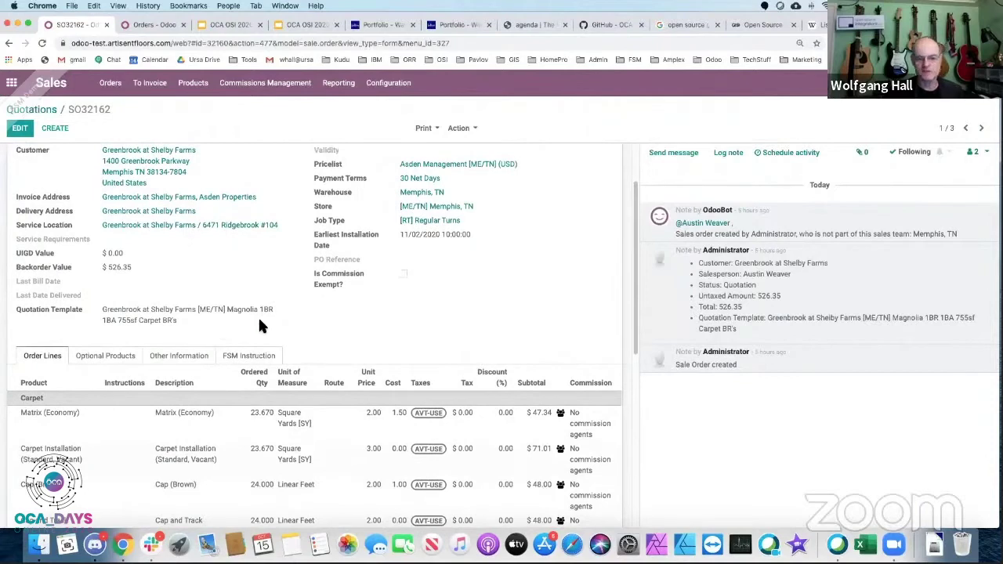
pyautogui.scroll(-2, 261, 325)
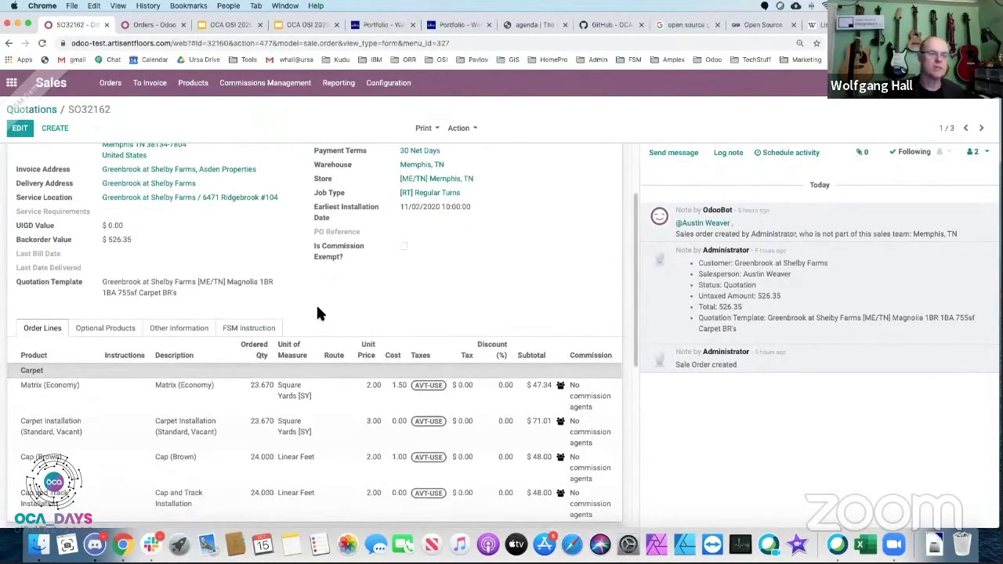
pyautogui.scroll(-2, 318, 314)
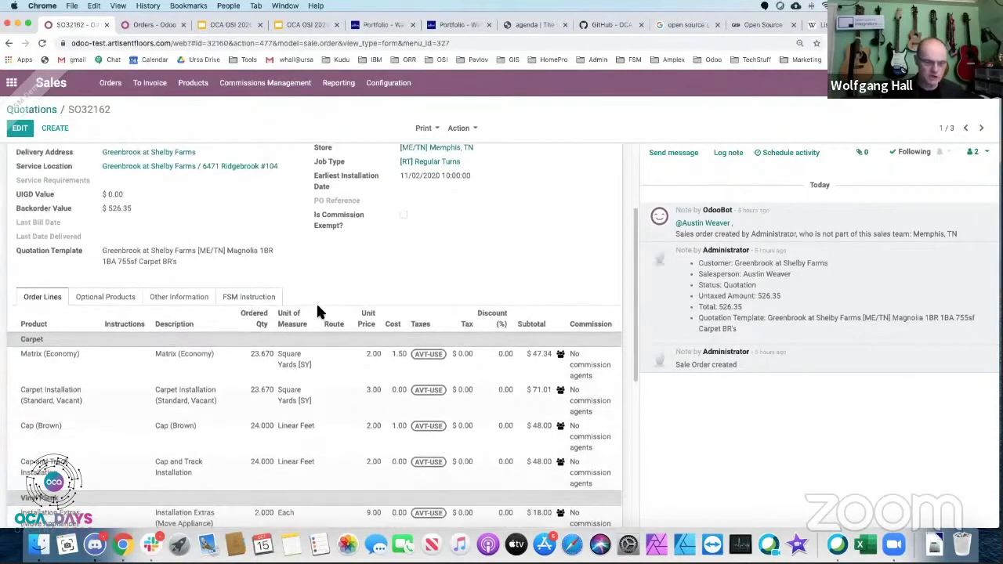
pyautogui.scroll(-2, 317, 312)
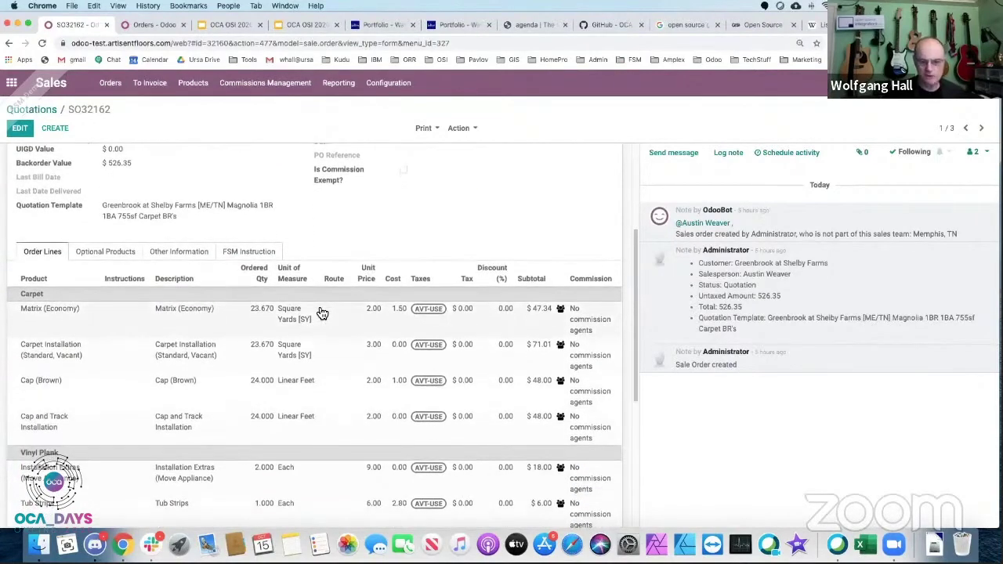
pyautogui.scroll(-4, 322, 314)
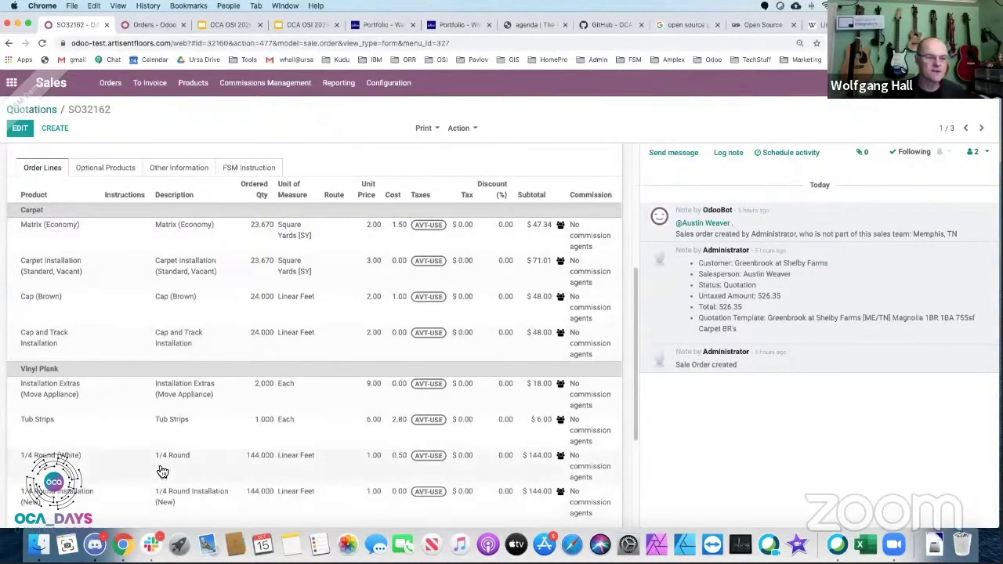
pyautogui.scroll(-1, 162, 473)
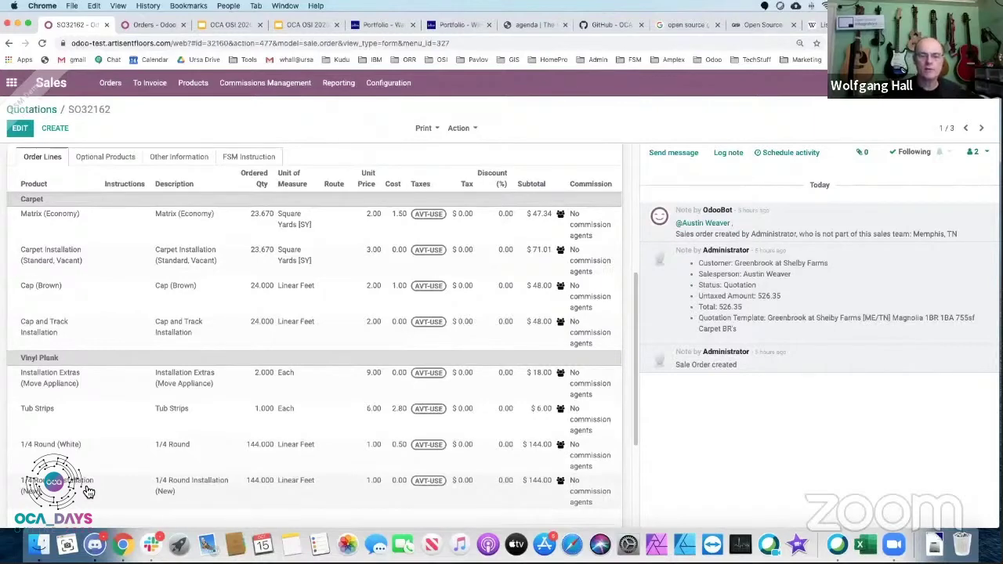
pyautogui.scroll(3, 88, 491)
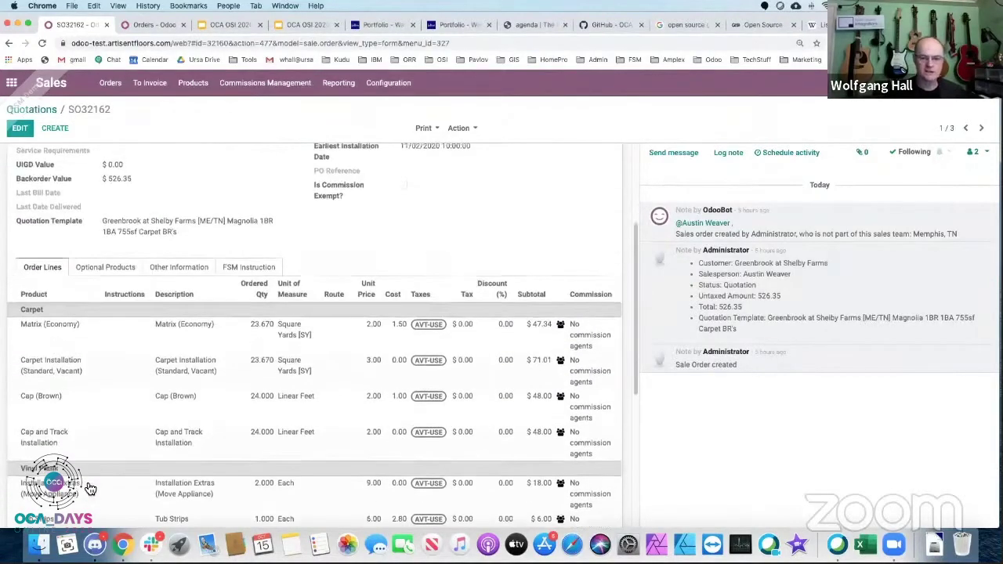
pyautogui.scroll(4, 90, 489)
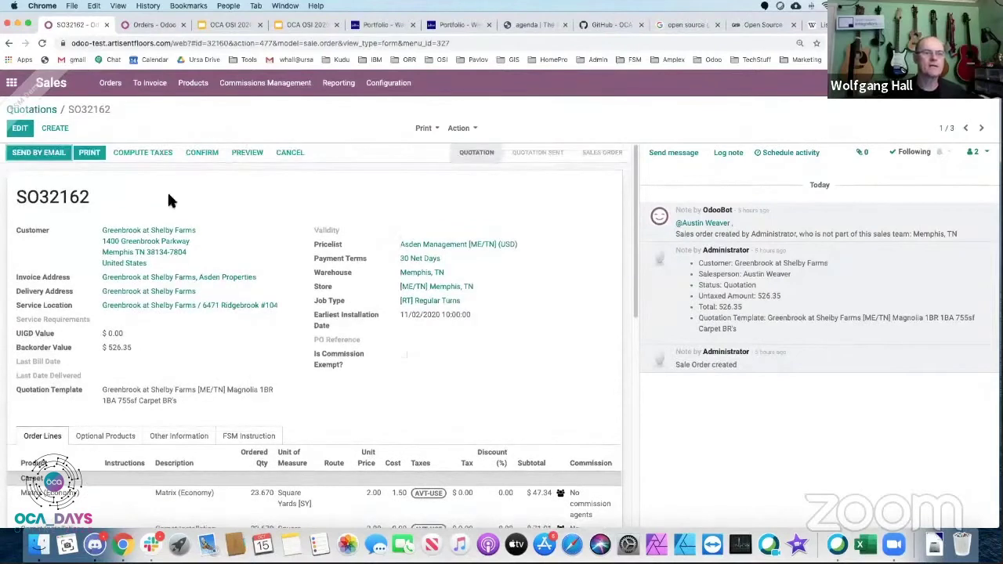
# Step: Confirm SO32162 as a sales order and list its pick and customer delivery transfers
pyautogui.click(206, 155)
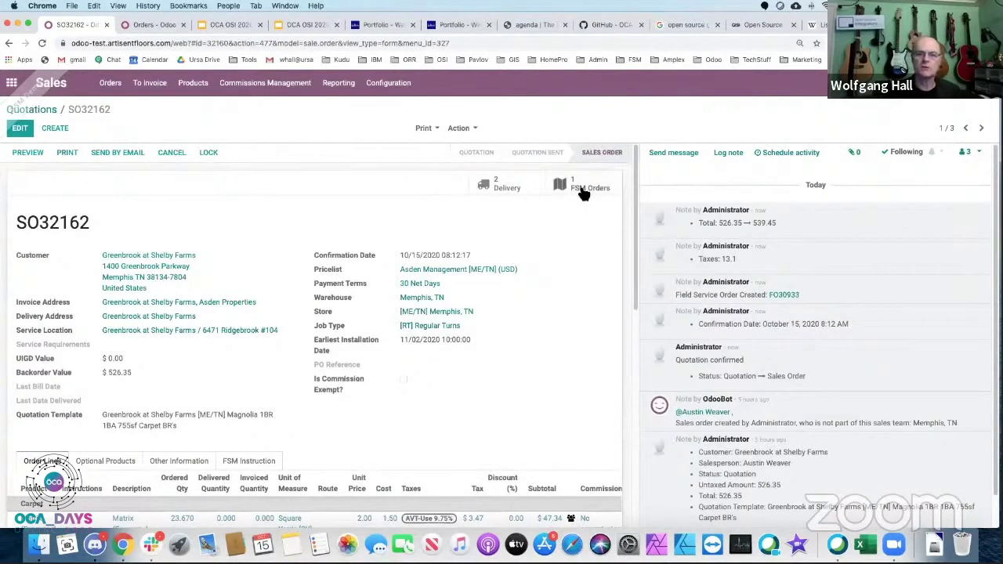
pyautogui.scroll(-1, 508, 196)
pyautogui.click(498, 174)
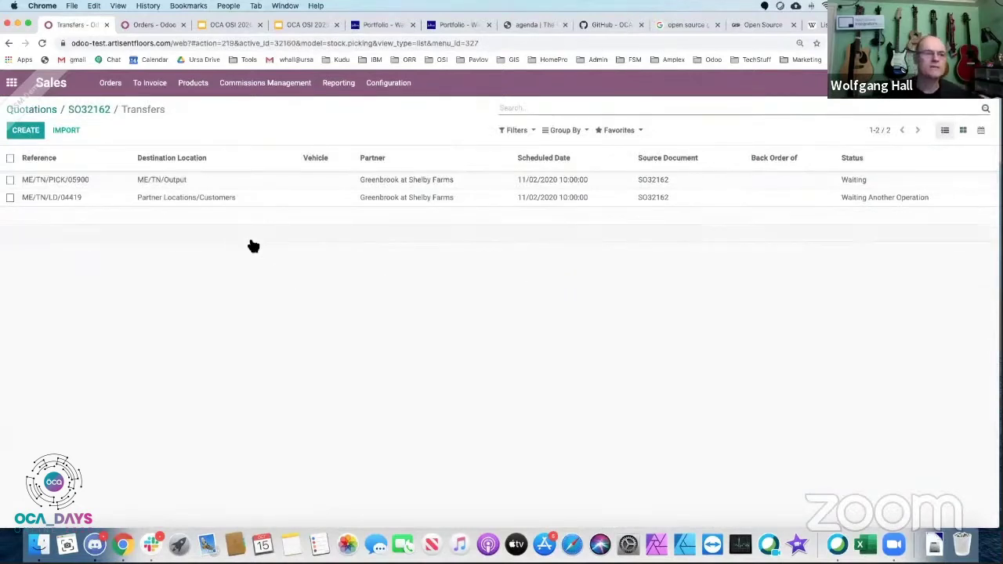
# Step: Reserve and validate pick ME/TN/PICK/05900 with all quantities done, then return to SO32162
pyautogui.click(56, 182)
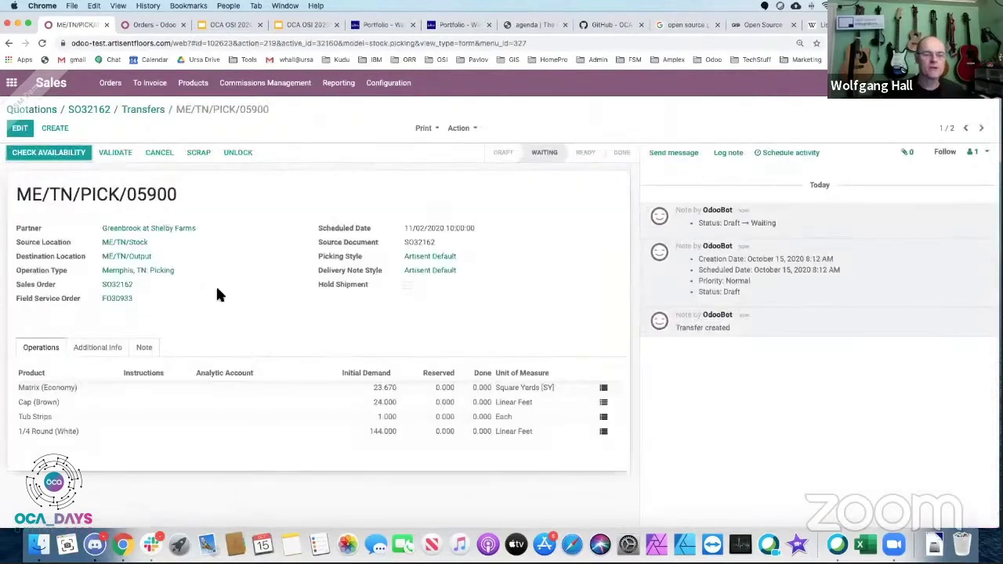
pyautogui.click(61, 155)
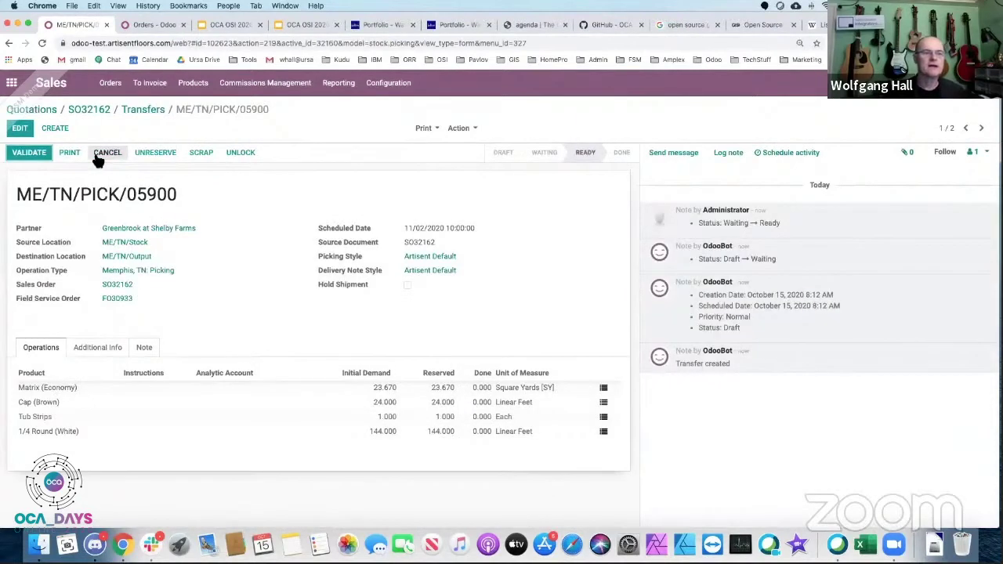
pyautogui.click(33, 154)
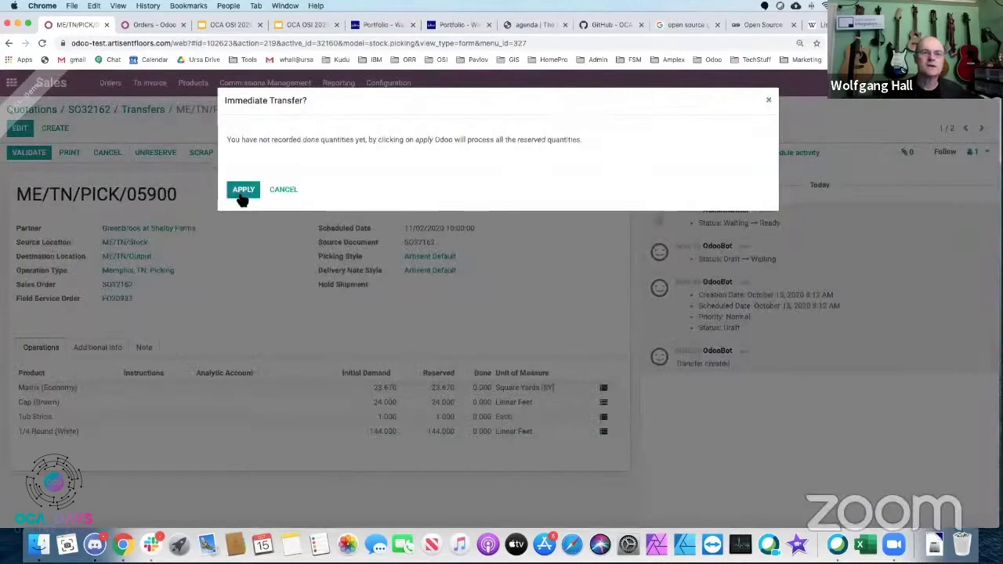
pyautogui.click(243, 196)
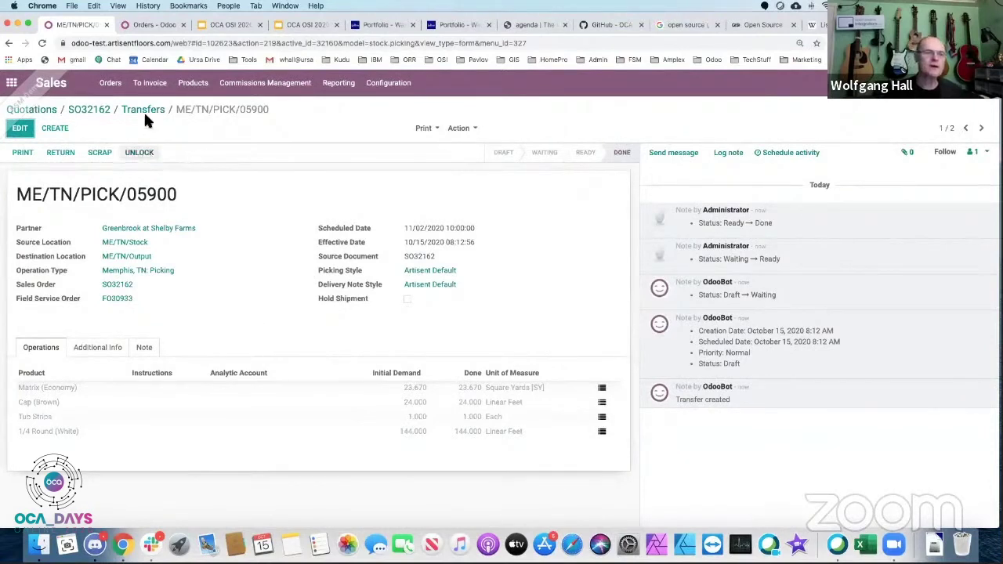
pyautogui.click(101, 111)
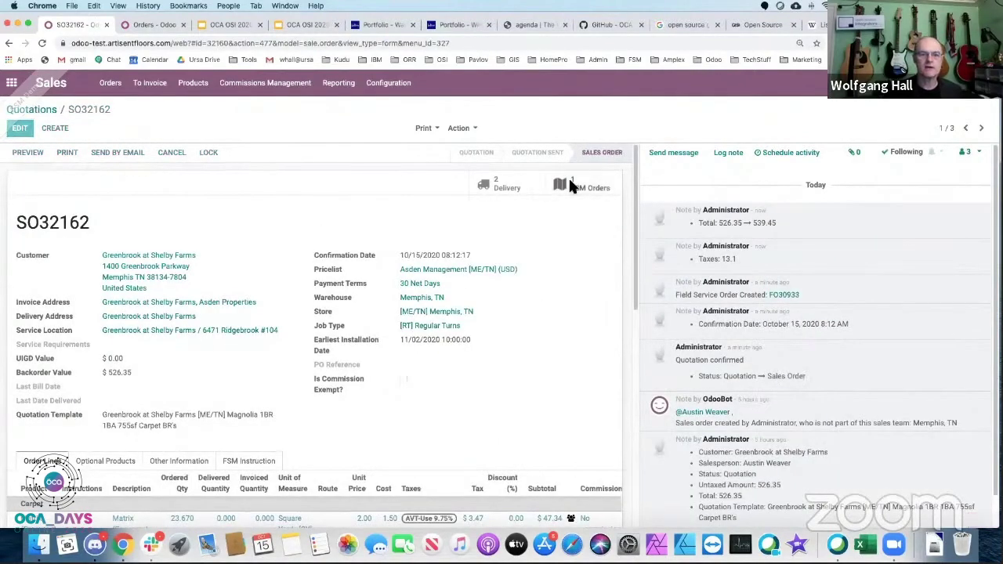
# Step: Open linked order FO30933 and check its installation scheduled for 11/02/2020 10:00:00
pyautogui.click(569, 185)
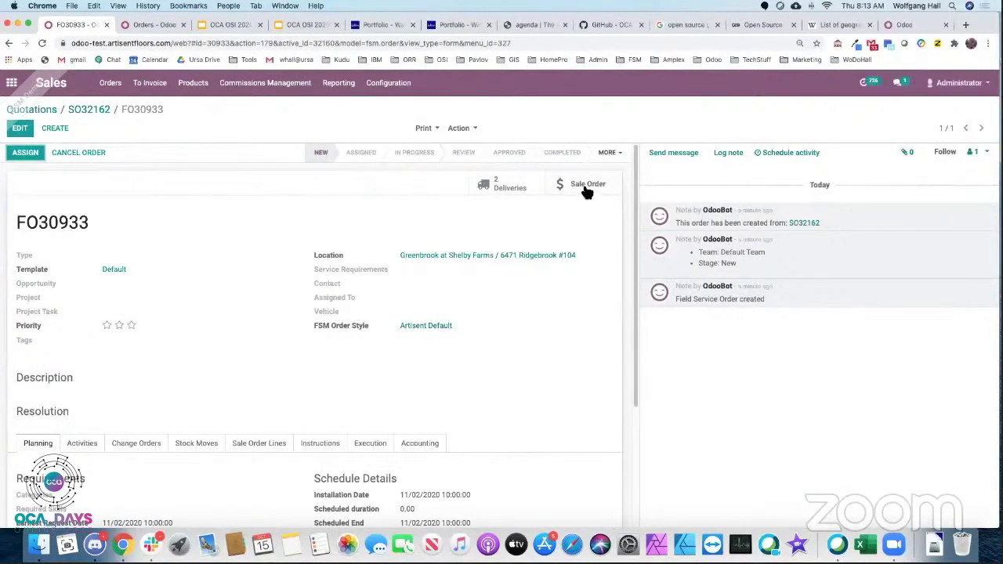
pyautogui.click(102, 114)
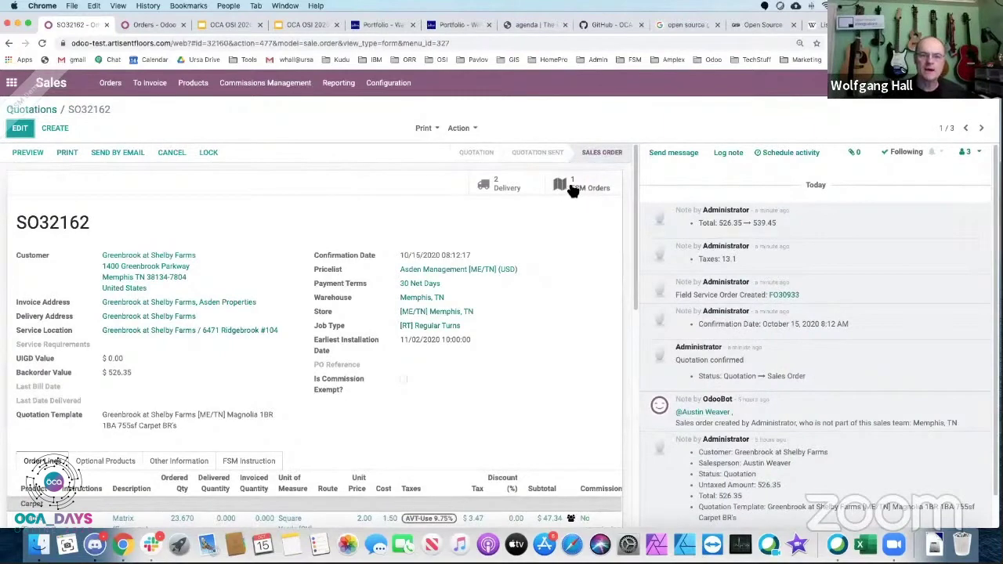
pyautogui.click(572, 189)
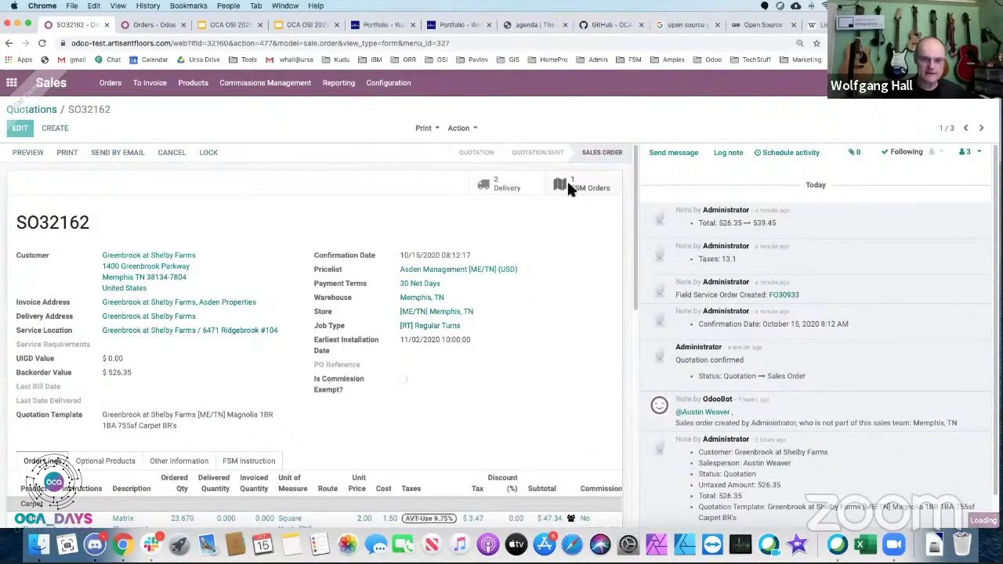
pyautogui.scroll(-1, 204, 281)
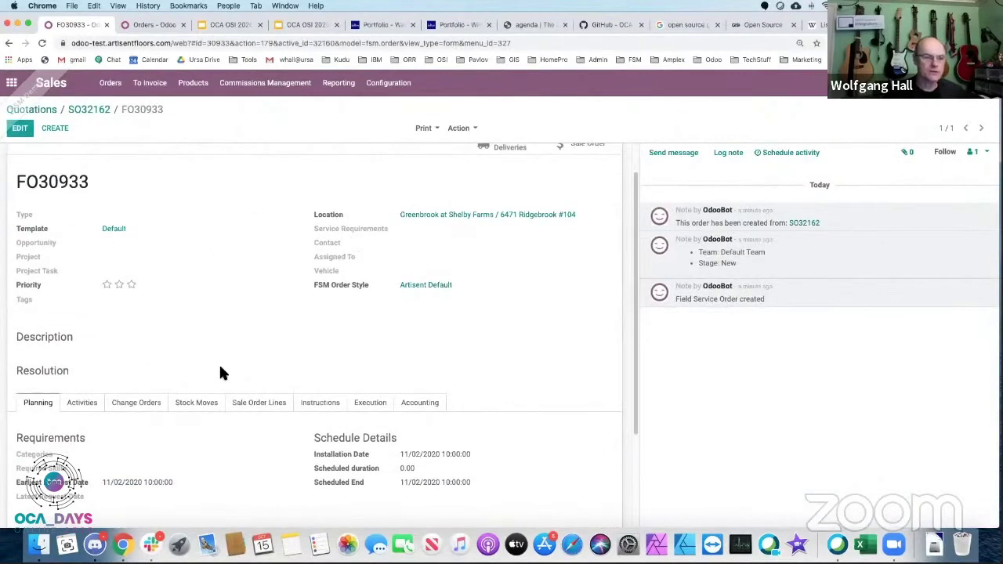
pyautogui.scroll(-3, 220, 373)
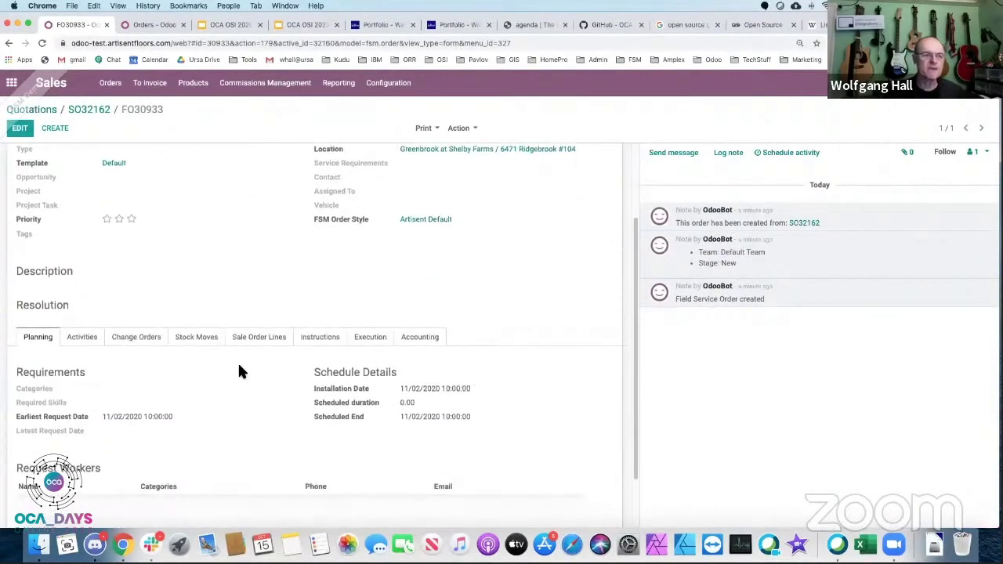
pyautogui.scroll(-3, 200, 381)
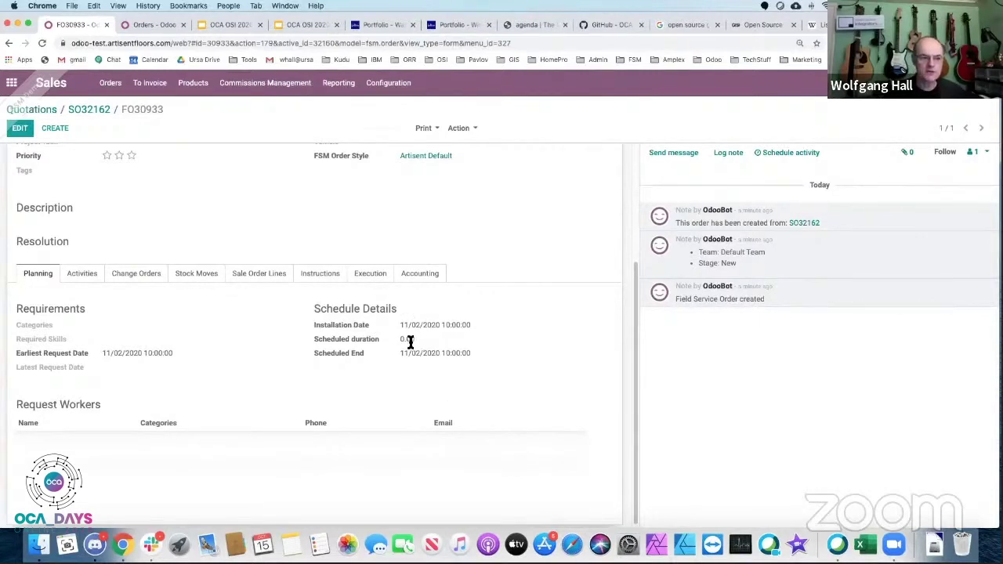
# Step: Edit FO30933 and enter 4 as the scheduled duration, ending at 11/02/2020 14:00:00
pyautogui.click(20, 128)
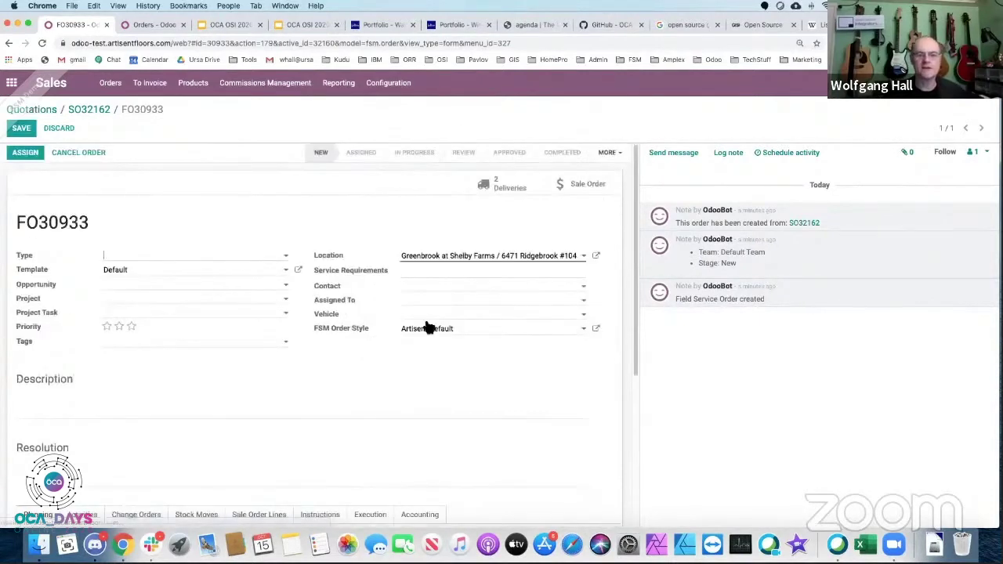
pyautogui.click(422, 401)
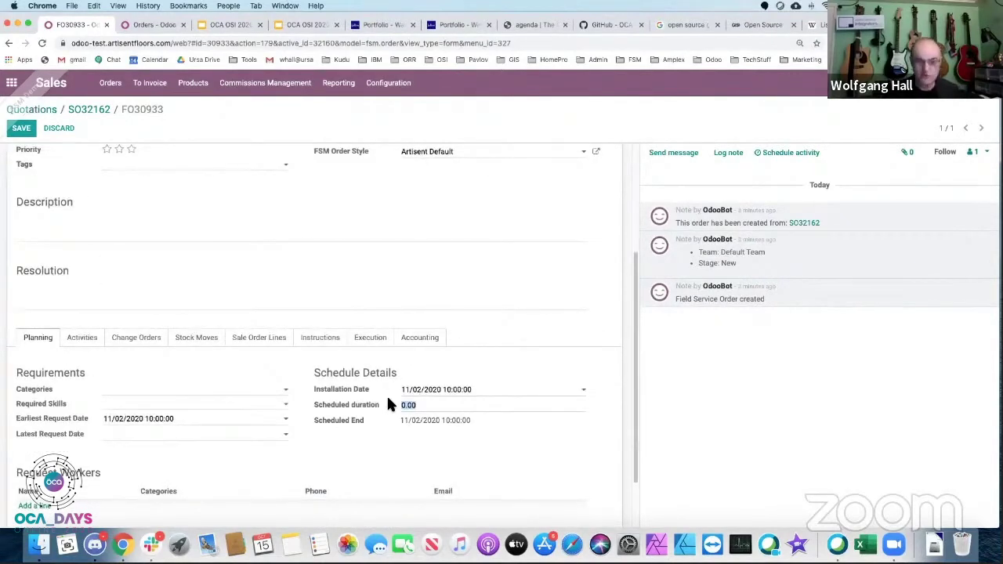
pyautogui.write('4')
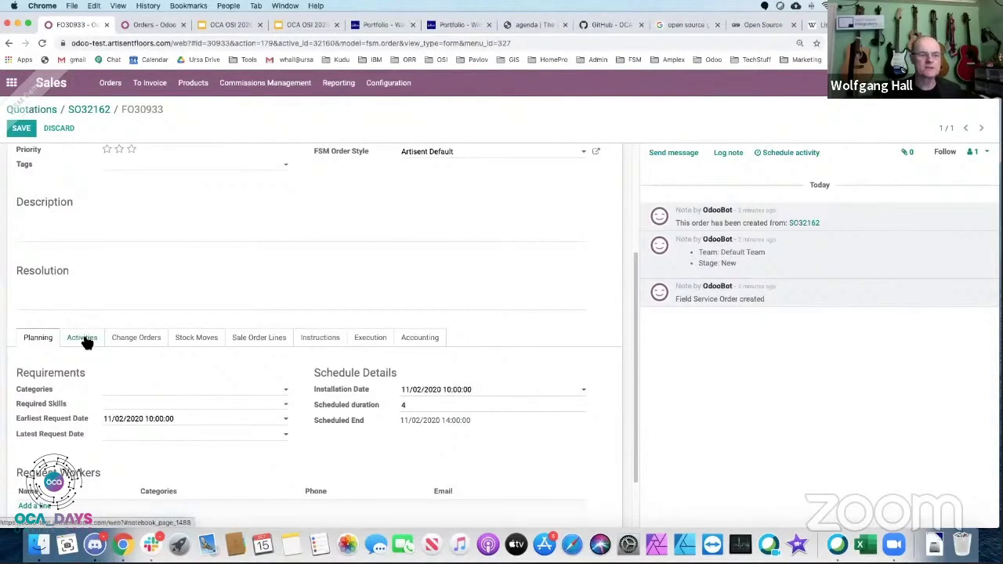
pyautogui.scroll(-1, 85, 340)
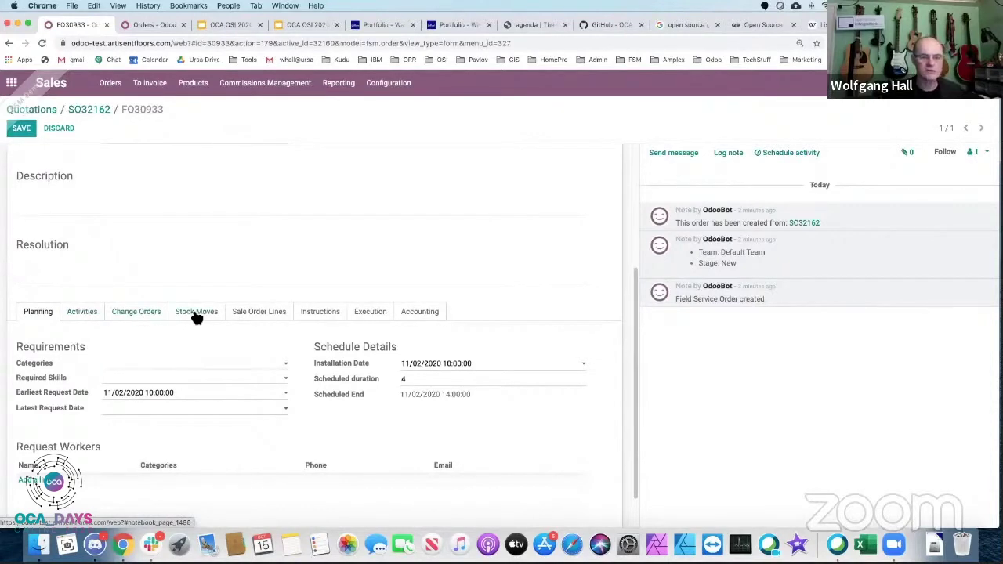
# Step: Review the sale order lines listed on FO30933
pyautogui.click(258, 317)
pyautogui.scroll(-2, 282, 325)
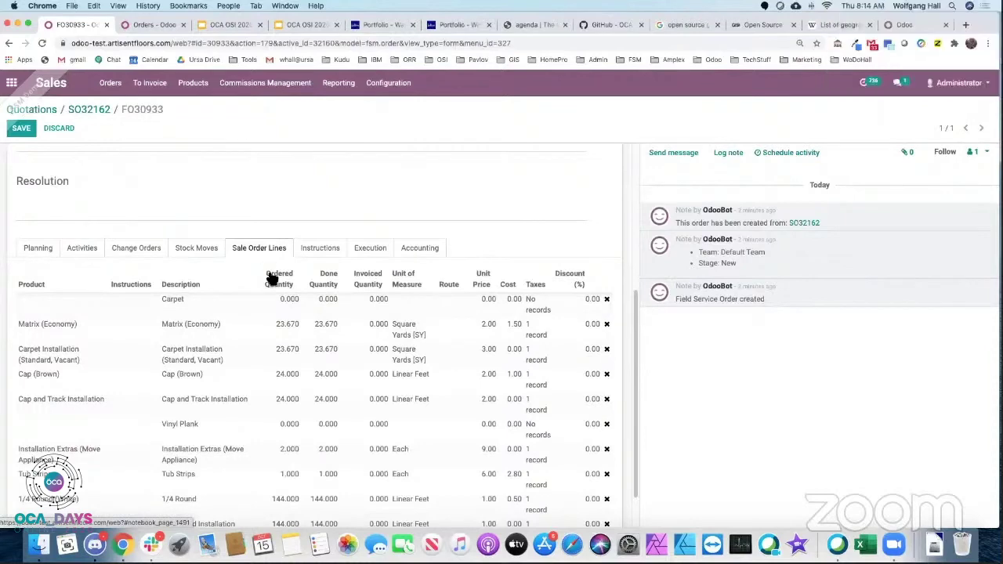
pyautogui.scroll(-1, 271, 278)
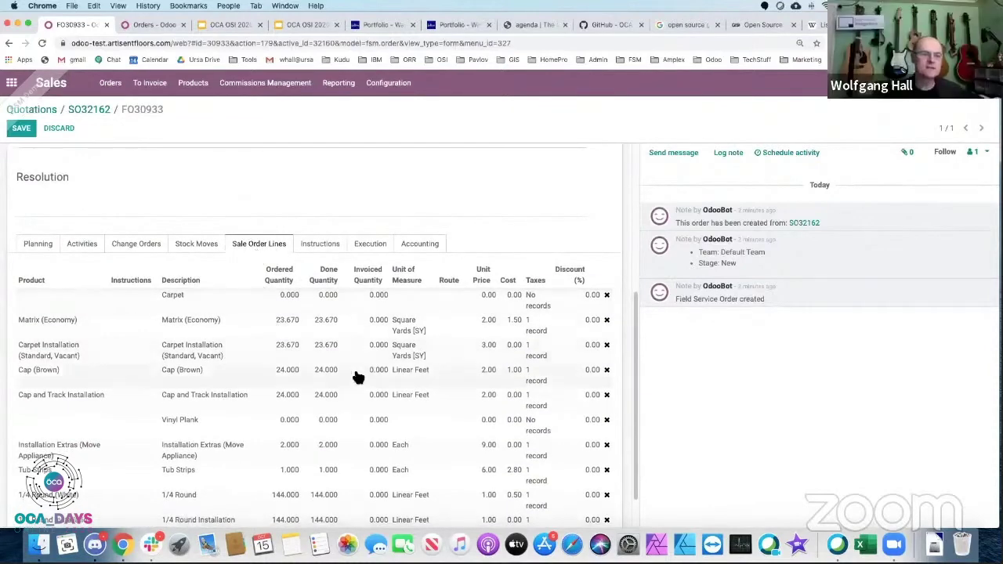
pyautogui.scroll(-1, 356, 378)
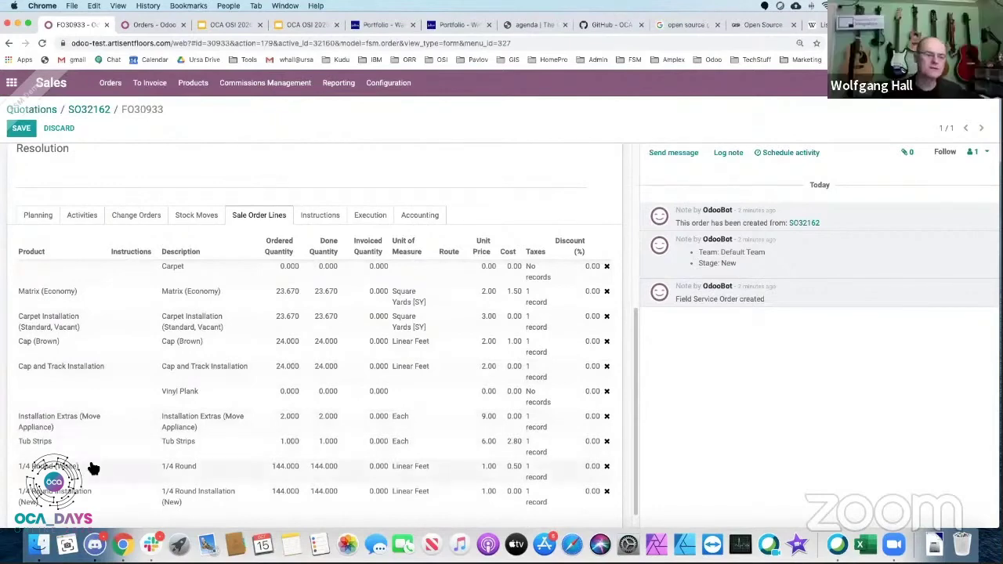
pyautogui.scroll(1, 95, 464)
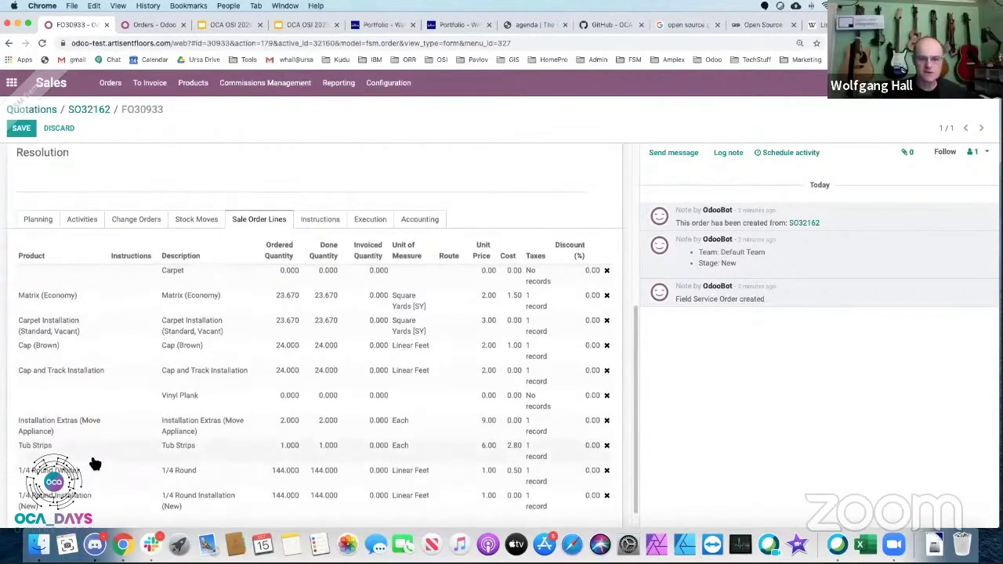
pyautogui.scroll(3, 95, 464)
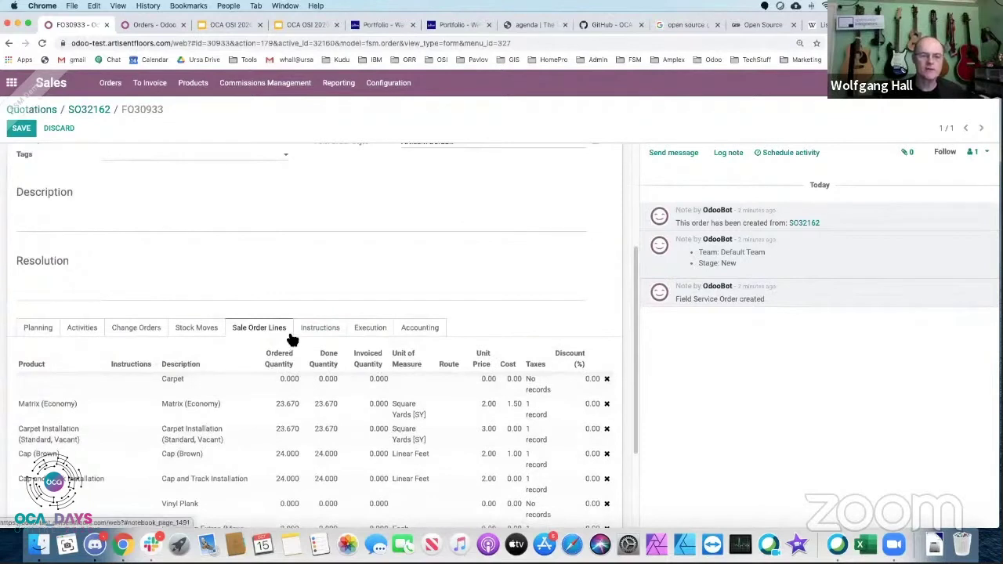
# Step: Show FO30933's Execution details with the actual start and end times
pyautogui.click(366, 330)
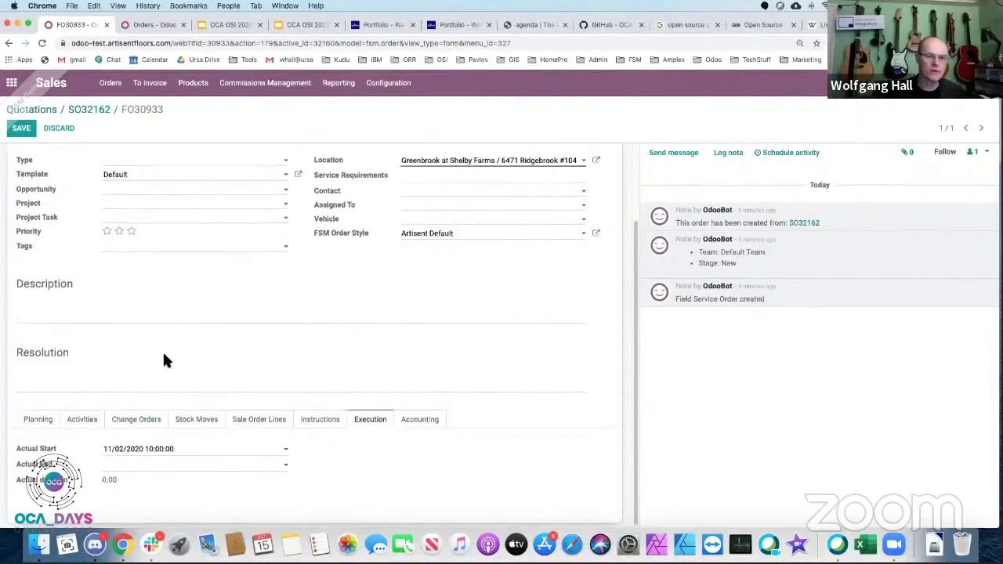
pyautogui.scroll(3, 165, 360)
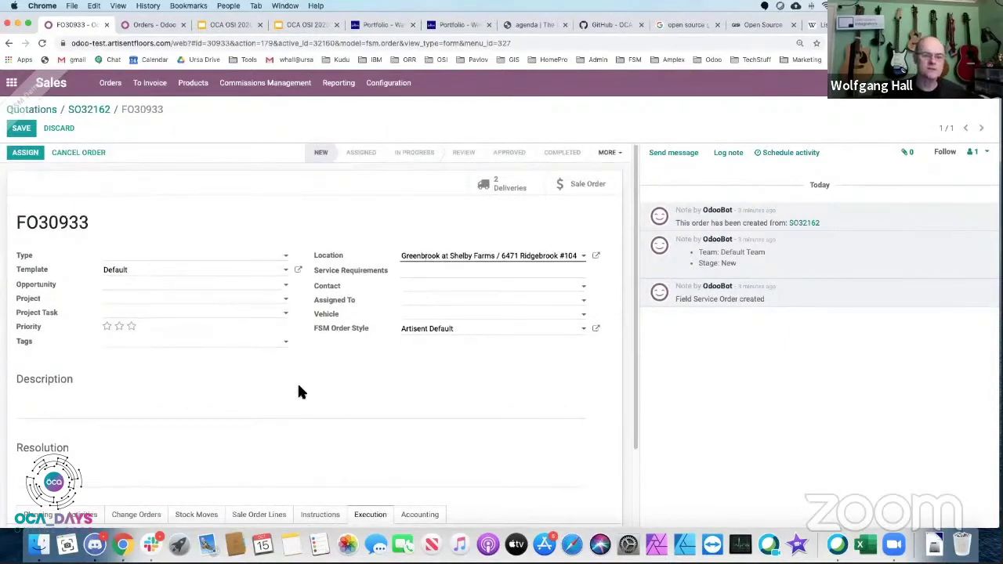
pyautogui.scroll(-3, 313, 392)
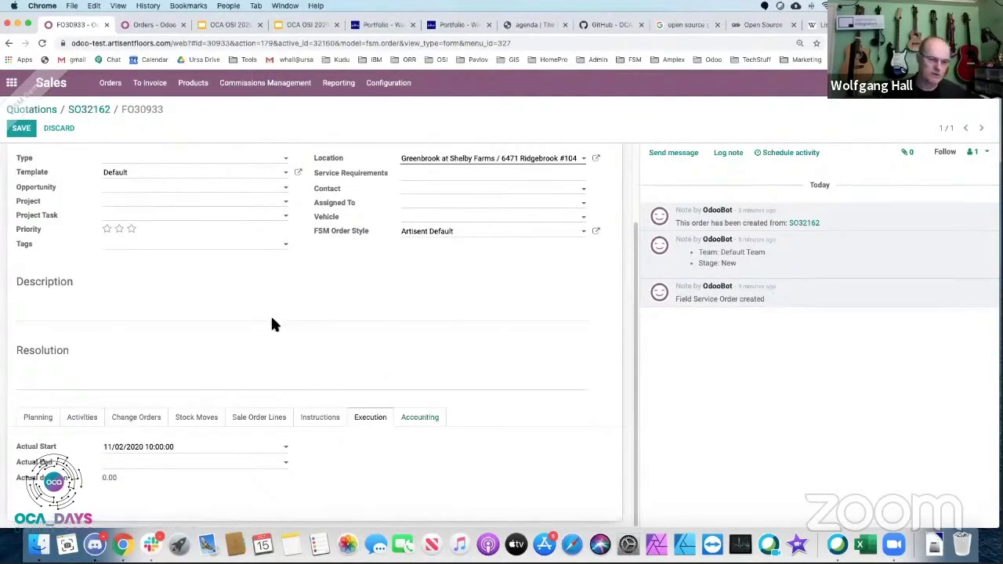
pyautogui.scroll(3, 232, 298)
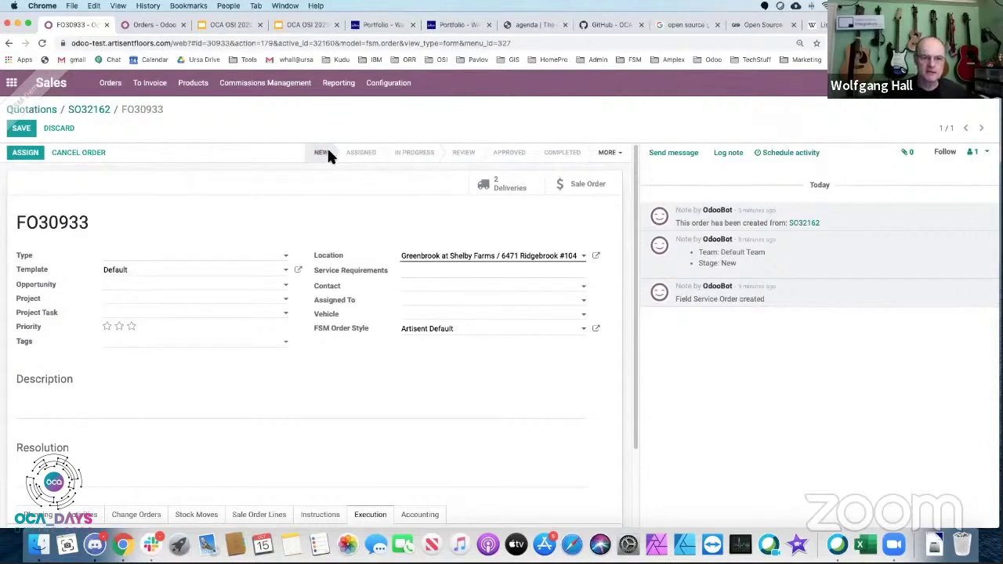
# Step: Discard FO30933's unsaved edits and go to the Field Service Future Orders board
pyautogui.click(113, 84)
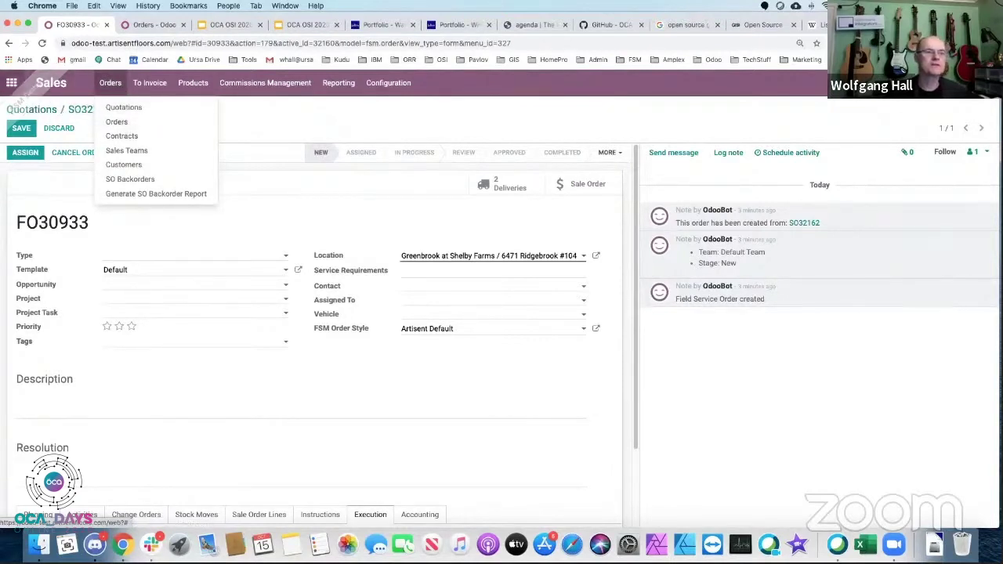
pyautogui.click(11, 84)
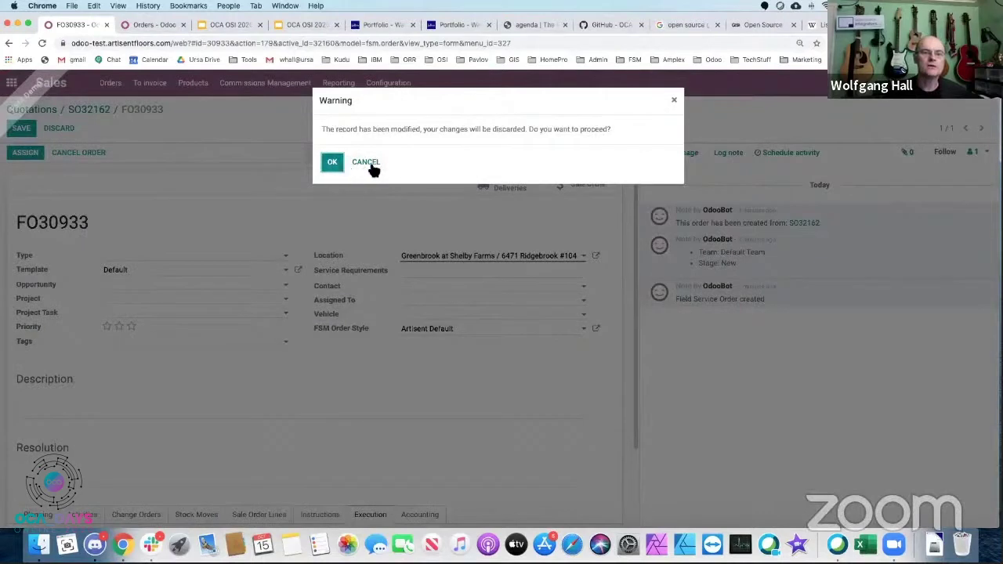
pyautogui.click(332, 163)
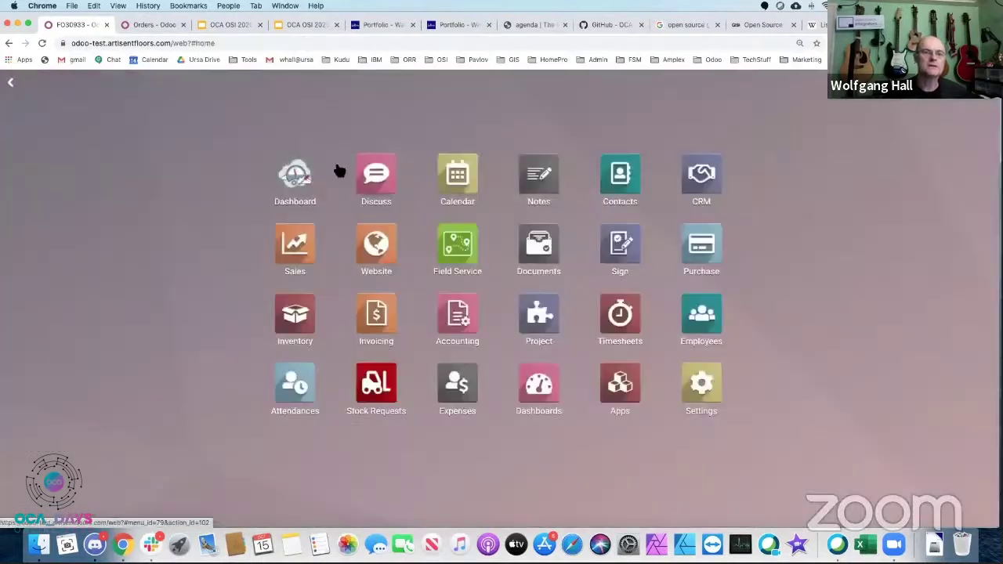
pyautogui.click(445, 244)
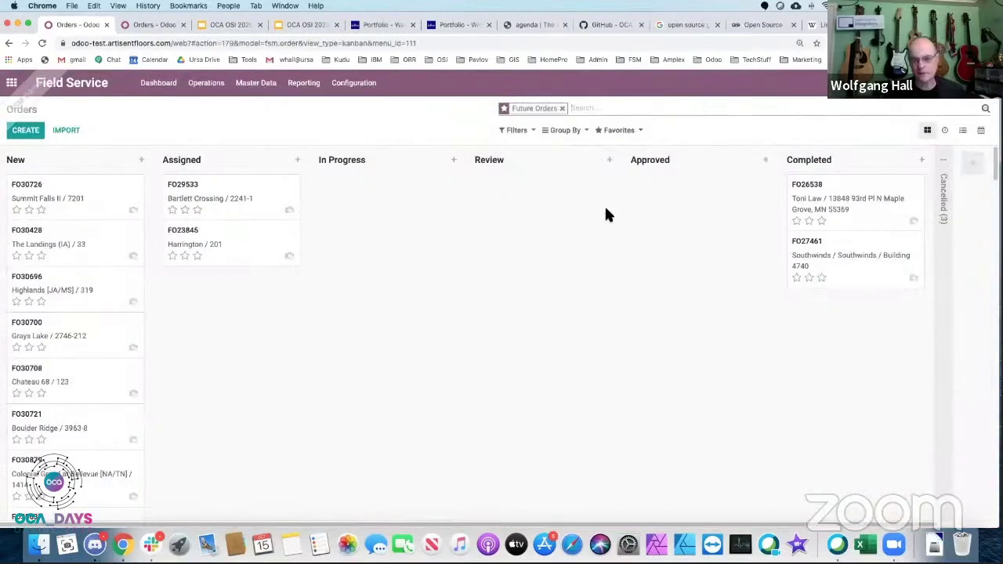
# Step: Remove and reapply the Future Orders filter, then open Bartlett Crossing order FO29533
pyautogui.click(562, 109)
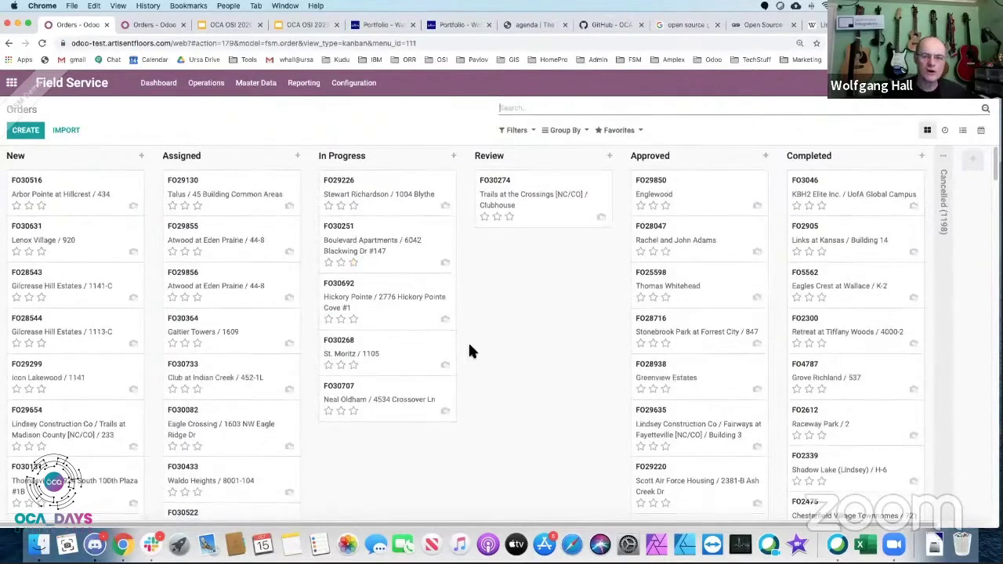
pyautogui.scroll(-5, 468, 342)
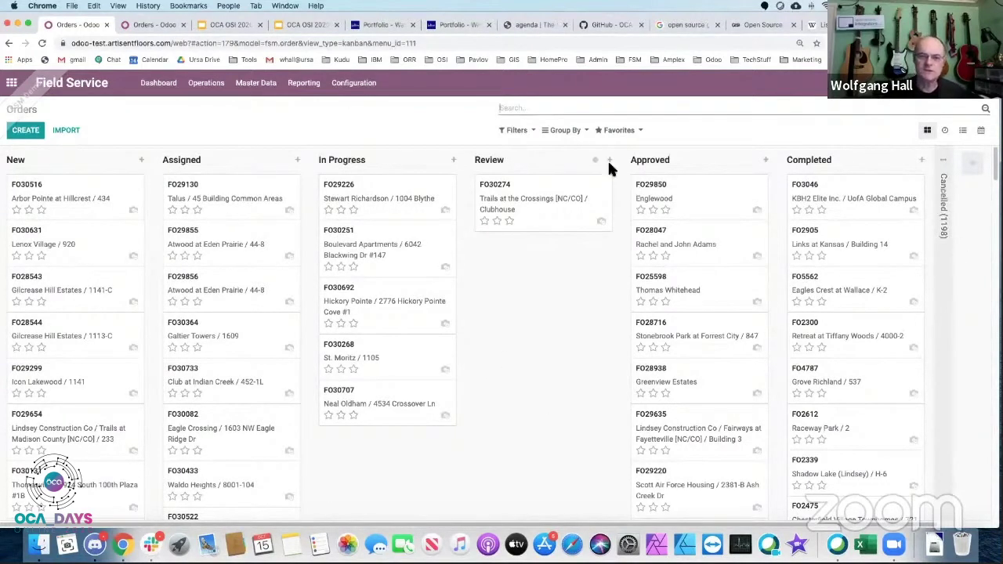
pyautogui.click(619, 135)
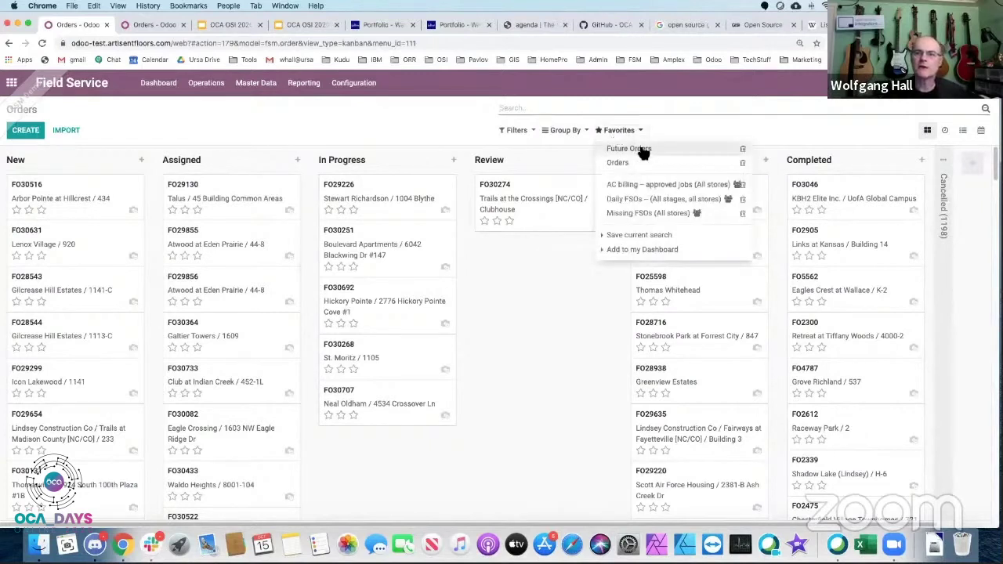
pyautogui.click(639, 149)
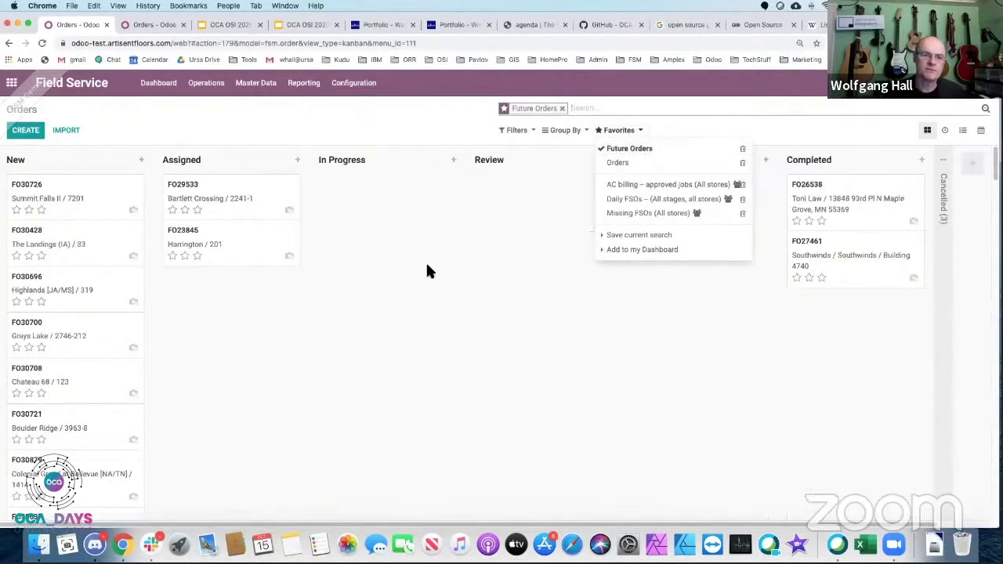
pyautogui.click(437, 316)
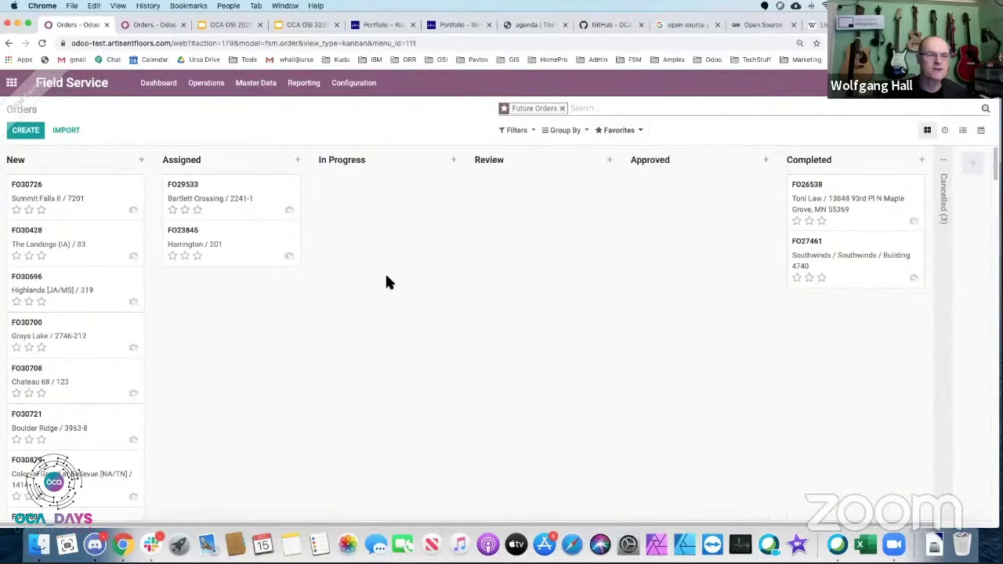
pyautogui.click(190, 191)
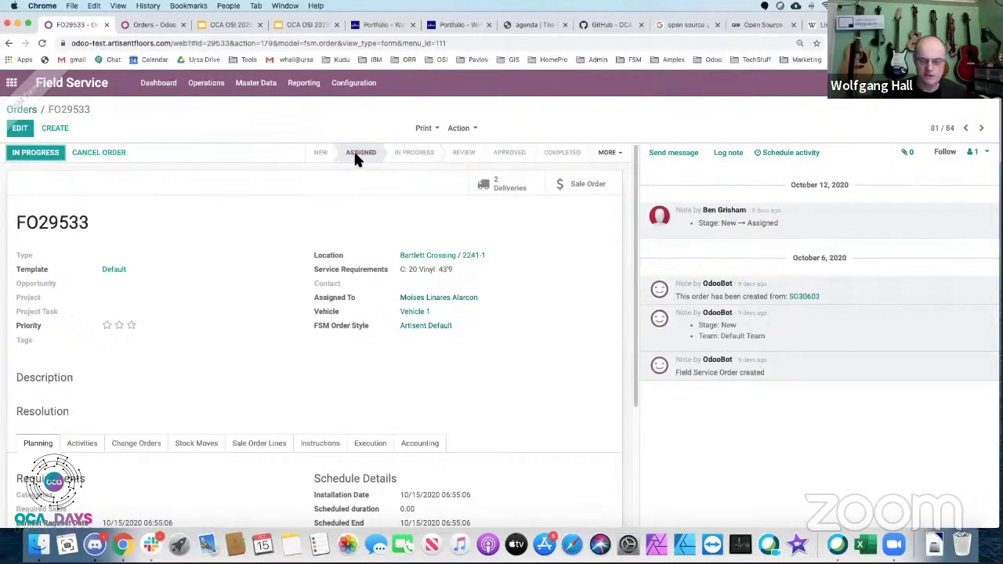
# Step: Return to the orders board and open new order FO30726 for Summit Falls II / 7201
pyautogui.click(29, 111)
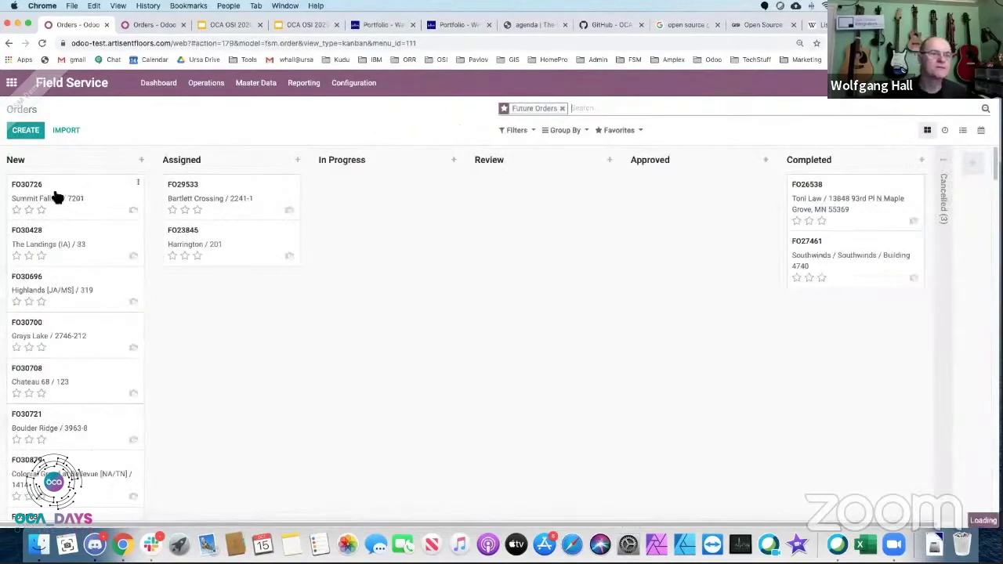
pyautogui.click(56, 196)
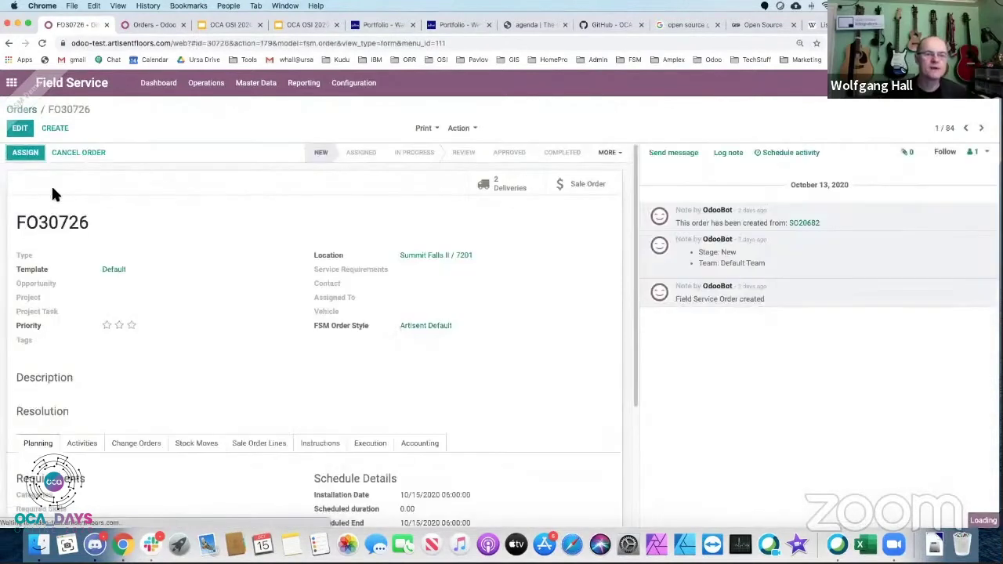
# Step: Assign FO30726 to Arca Enterprises, LLC, save it and move it to Assigned
pyautogui.click(22, 133)
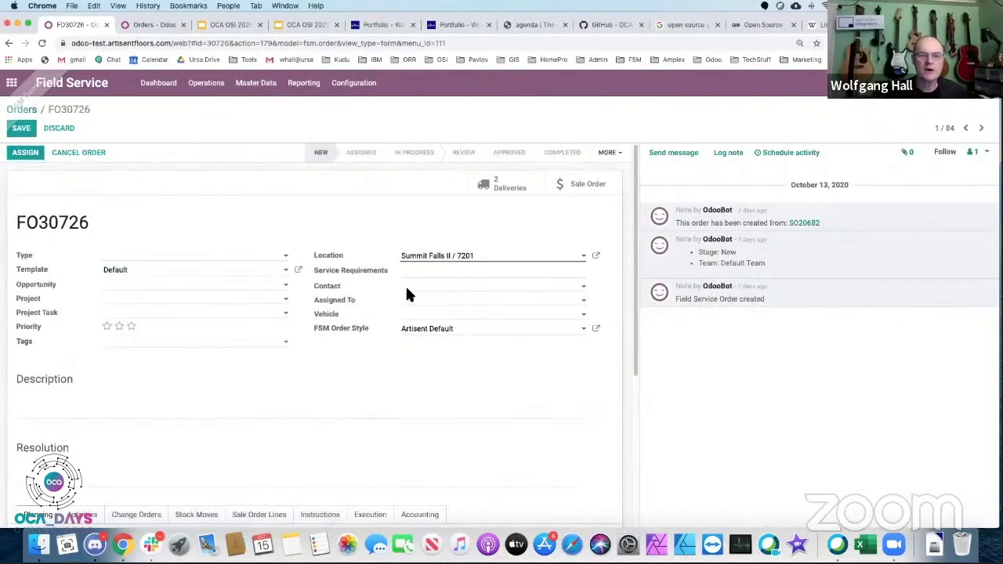
pyautogui.click(436, 303)
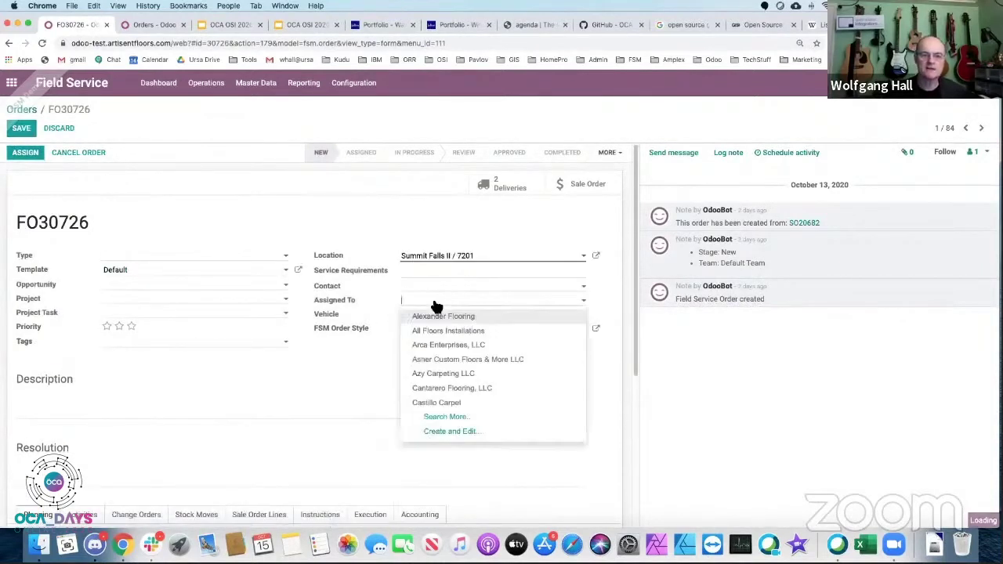
pyautogui.click(441, 345)
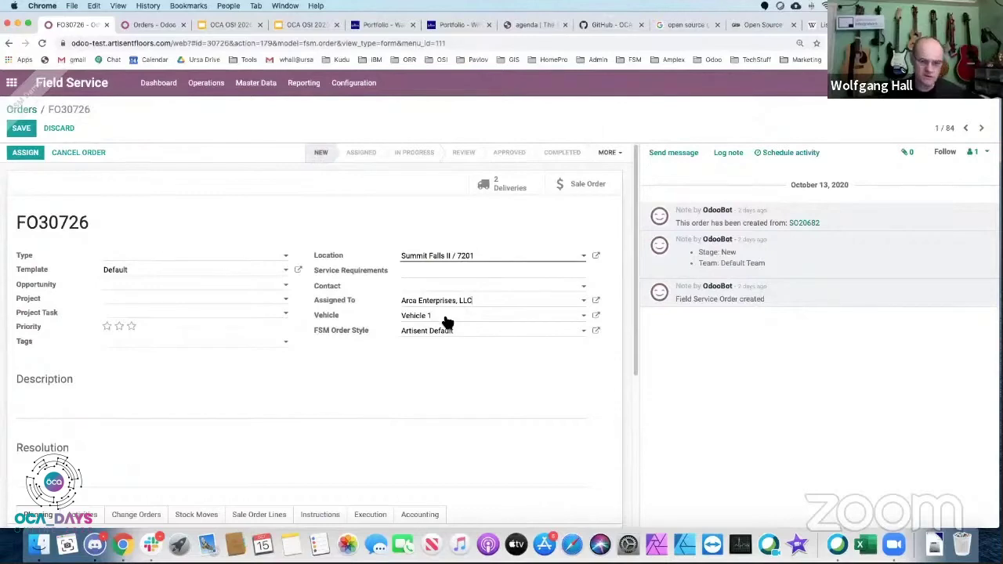
pyautogui.scroll(-3, 443, 322)
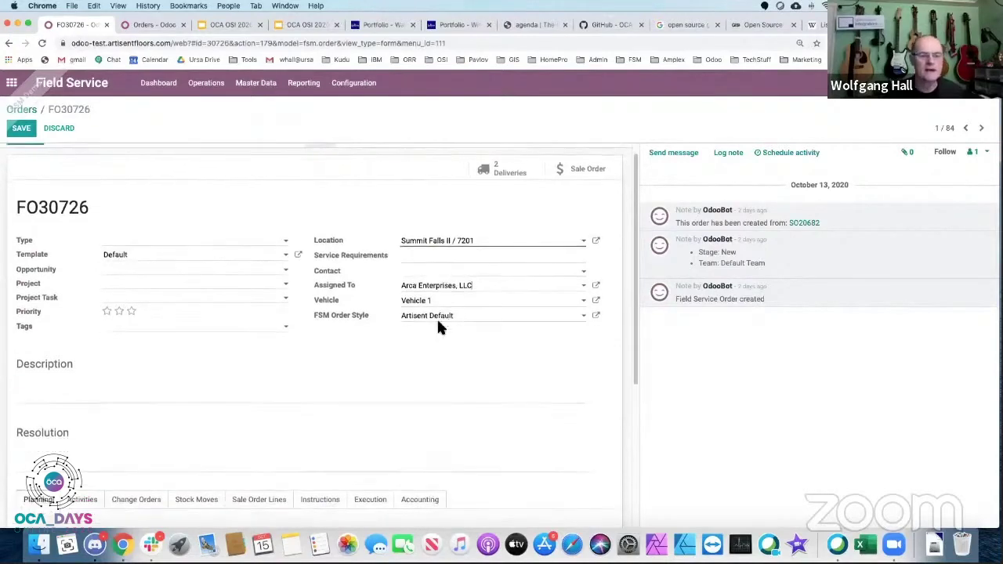
pyautogui.scroll(-1, 425, 360)
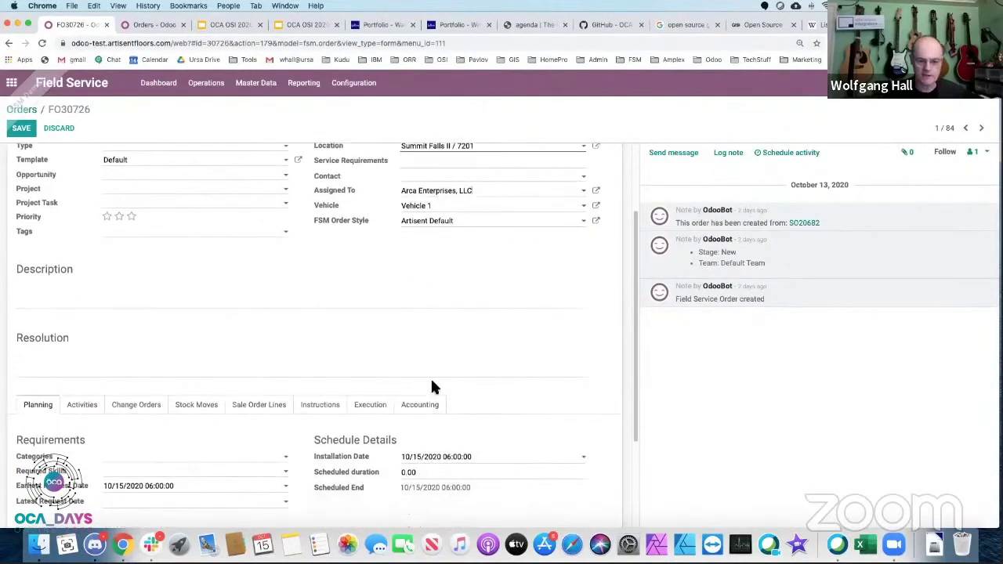
pyautogui.scroll(5, 431, 416)
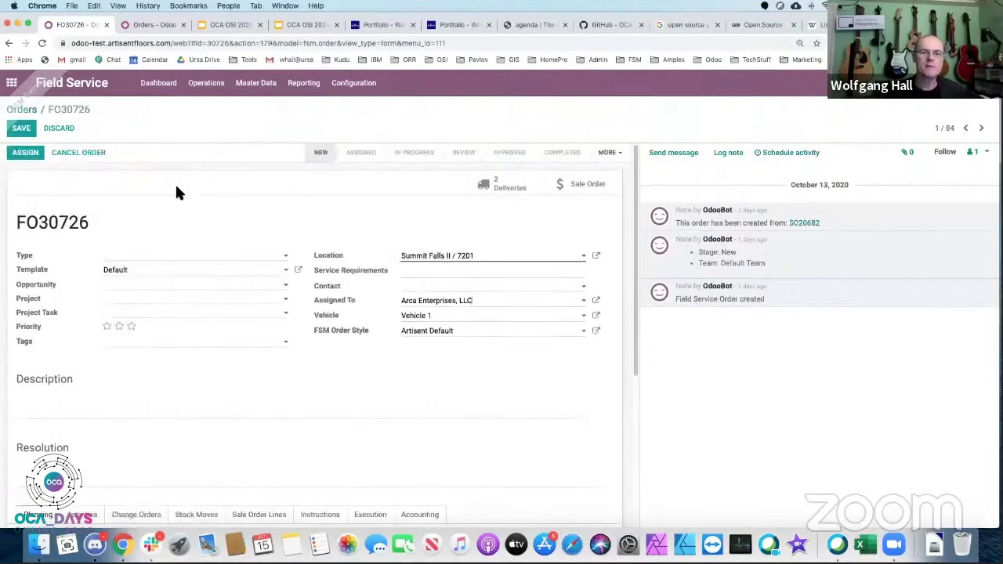
pyautogui.click(24, 130)
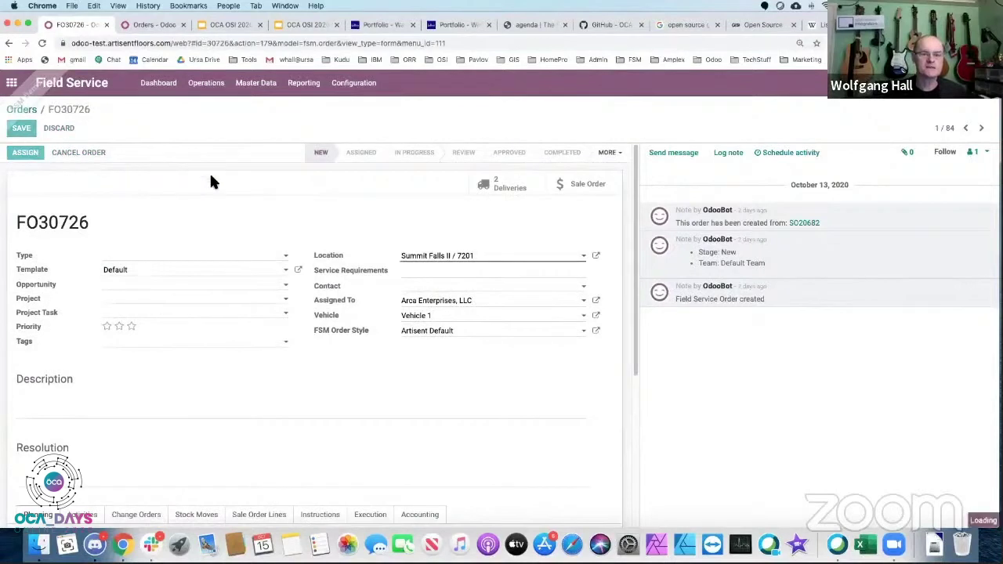
pyautogui.click(24, 153)
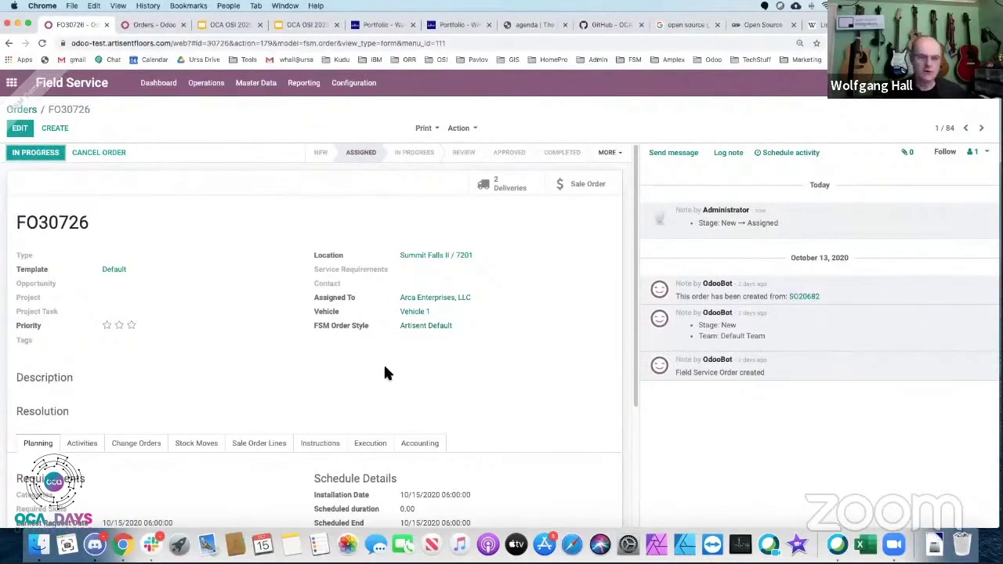
# Step: Advance order FO30726 from In Progress through Review to the Approved stage
pyautogui.click(44, 155)
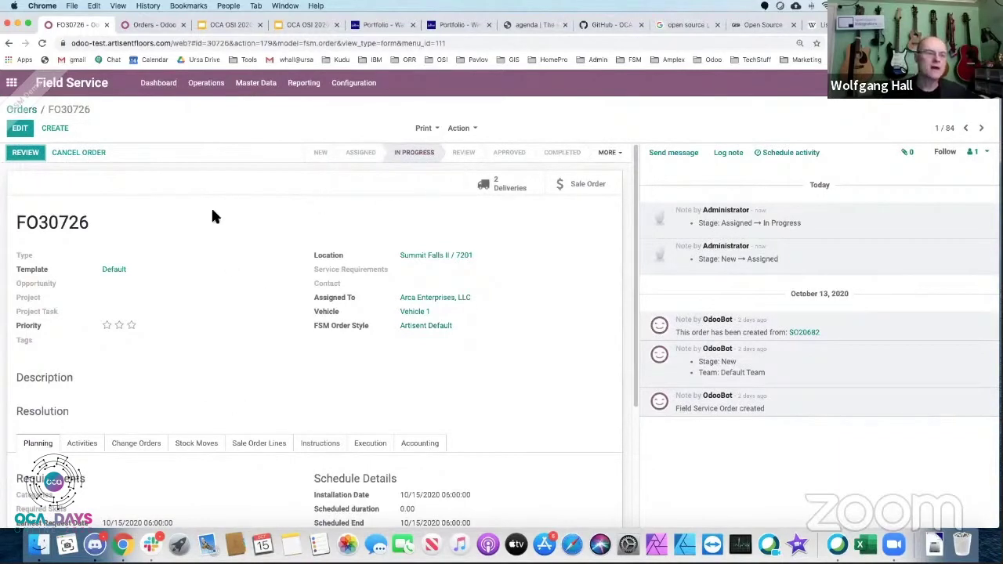
pyautogui.click(26, 155)
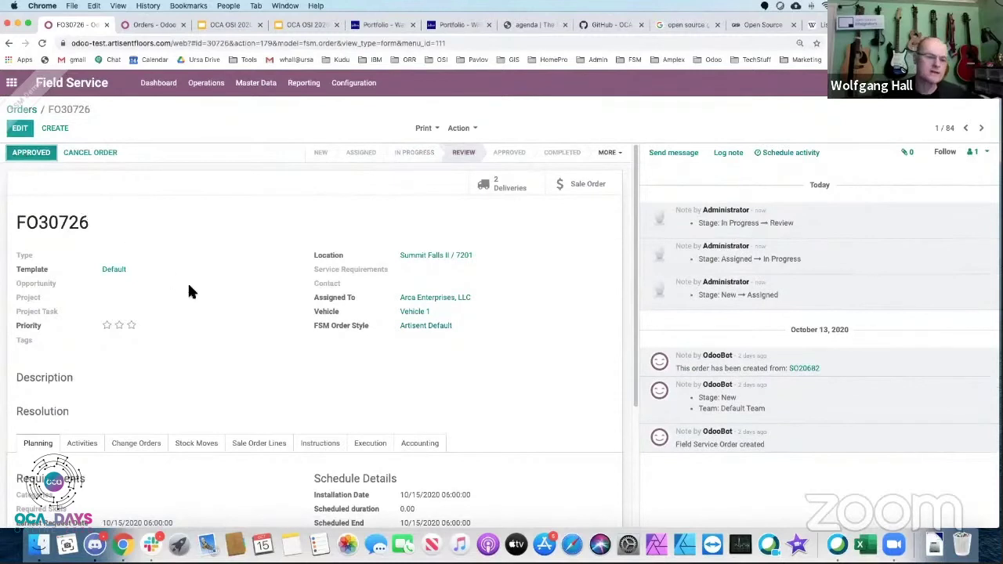
pyautogui.scroll(-2, 188, 292)
pyautogui.scroll(2, 188, 291)
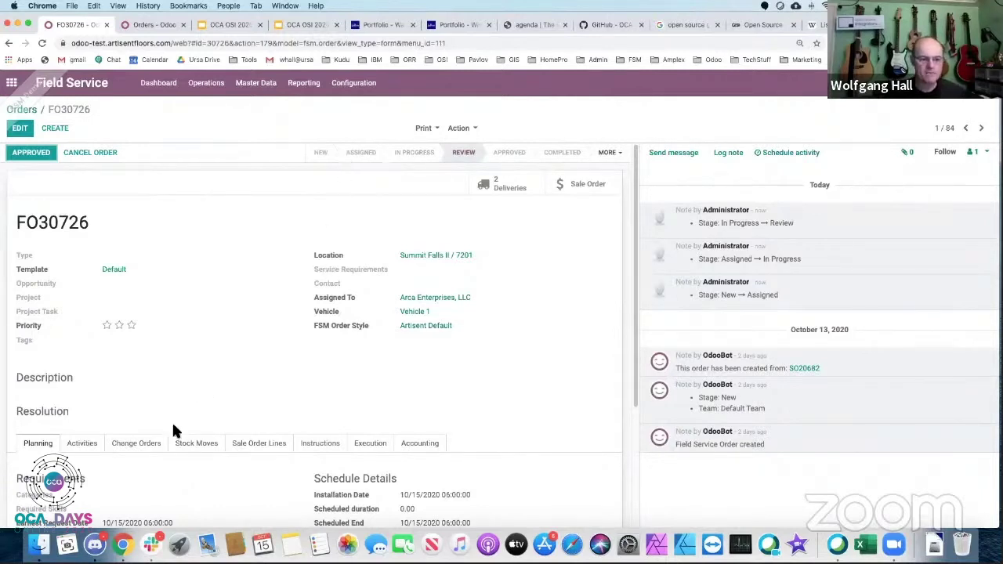
pyautogui.scroll(-1, 175, 430)
pyautogui.scroll(1, 180, 350)
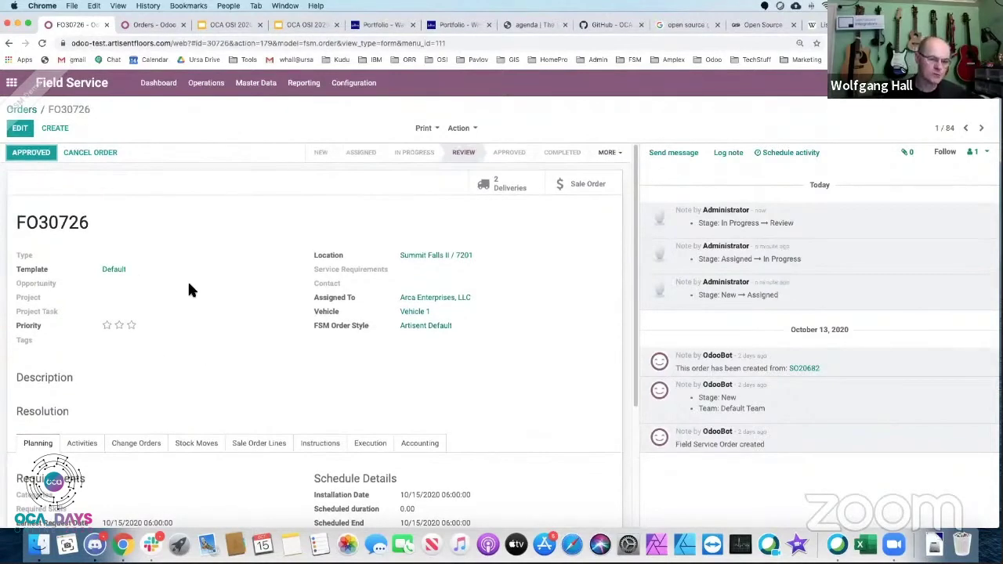
pyautogui.click(37, 154)
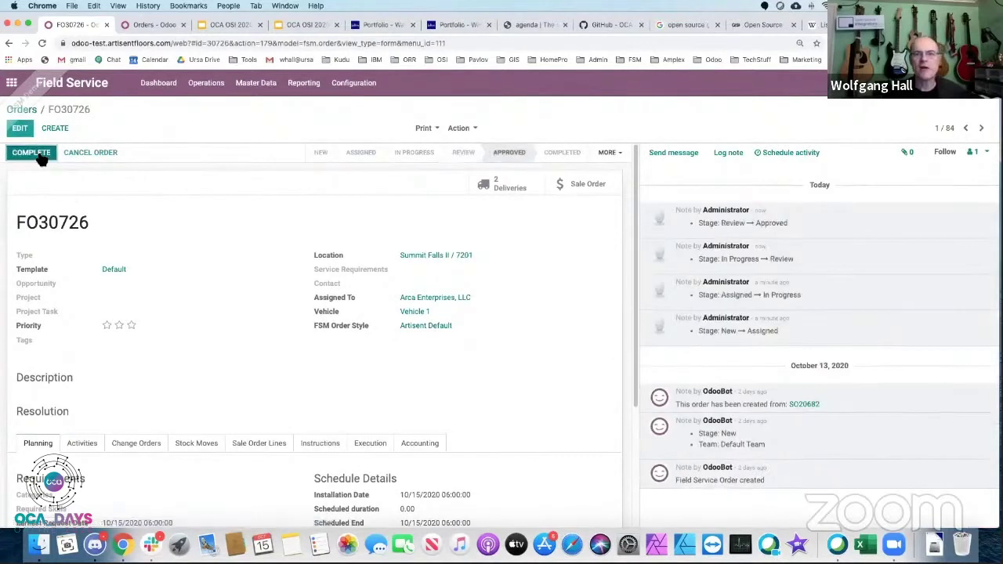
pyautogui.scroll(-1, 240, 347)
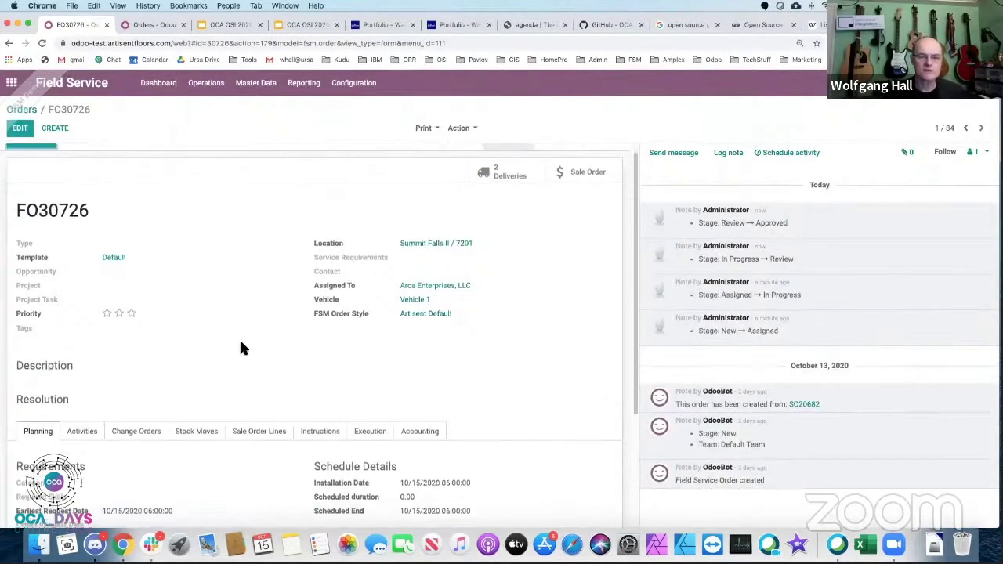
# Step: Show FO30726's Sale Order Lines tab and return to the top of the form
pyautogui.scroll(-5, 240, 347)
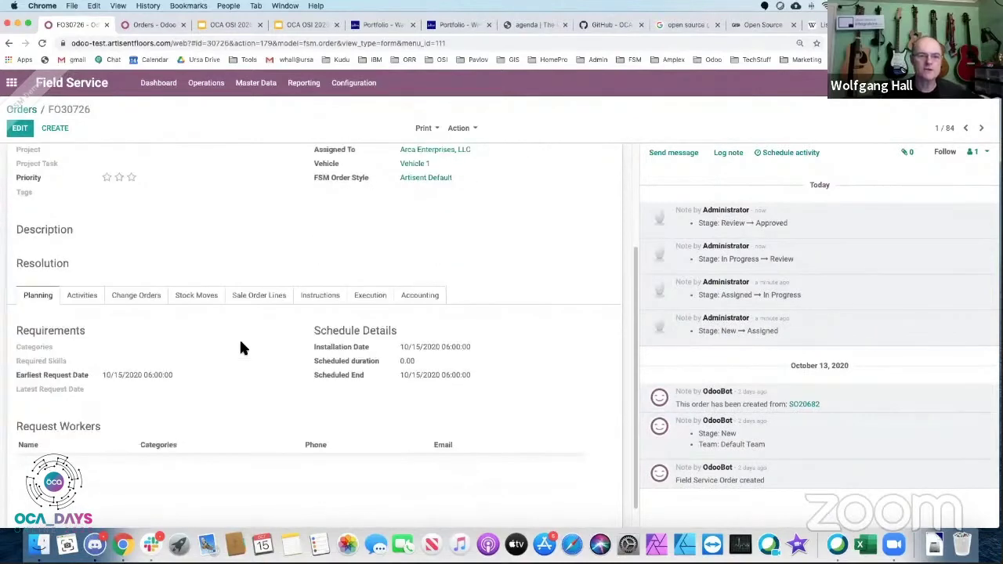
pyautogui.click(261, 296)
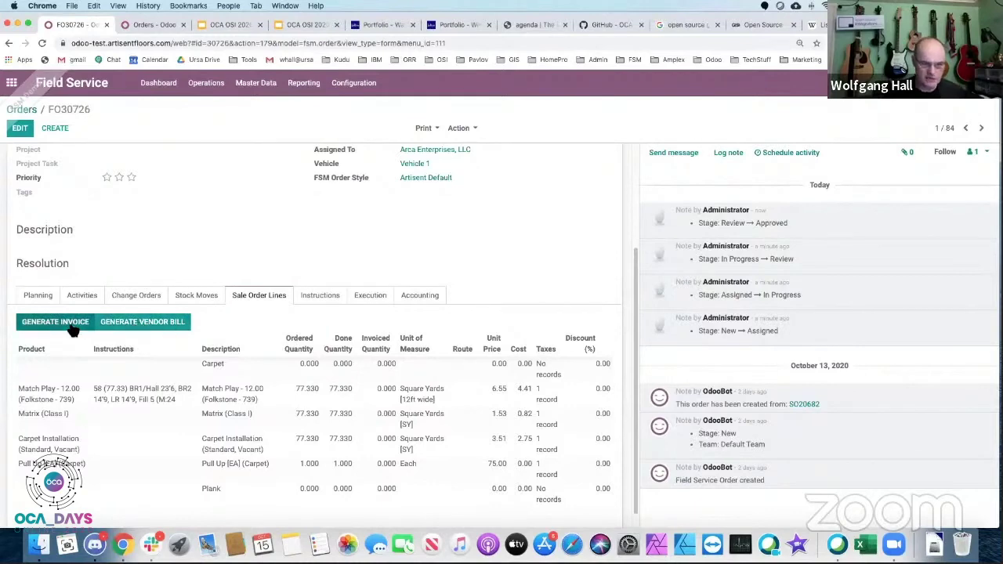
pyautogui.scroll(4, 224, 392)
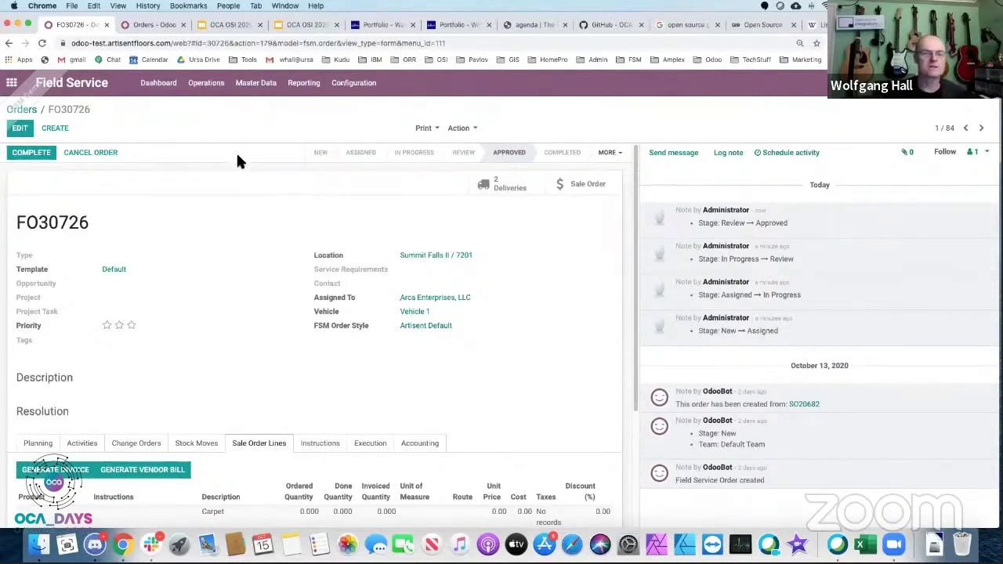
pyautogui.click(166, 91)
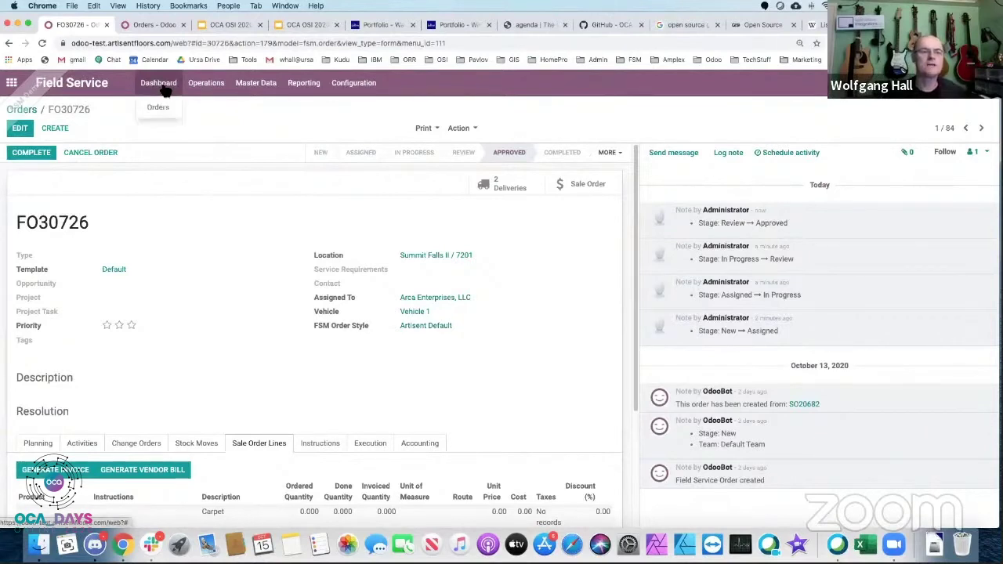
pyautogui.click(202, 88)
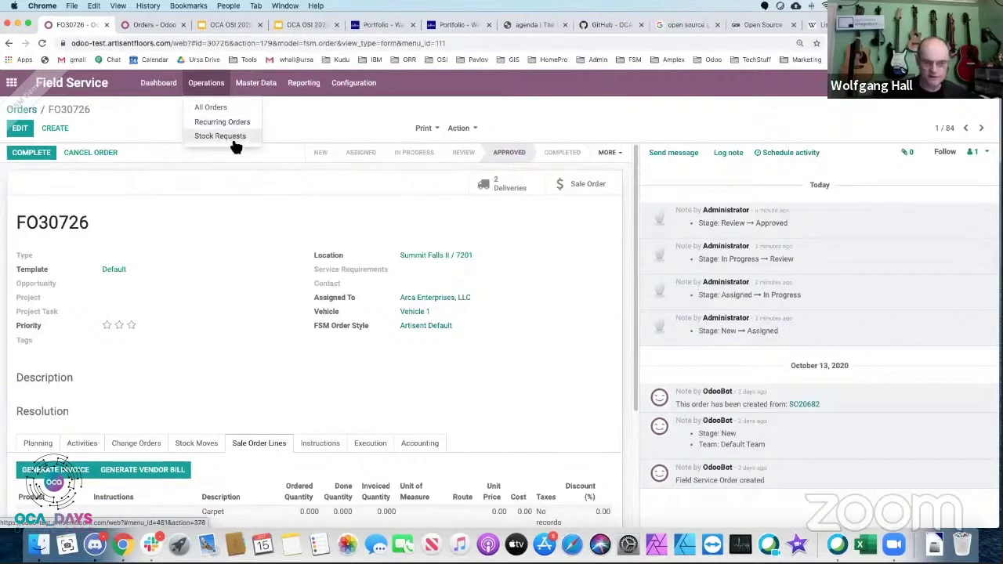
pyautogui.click(257, 88)
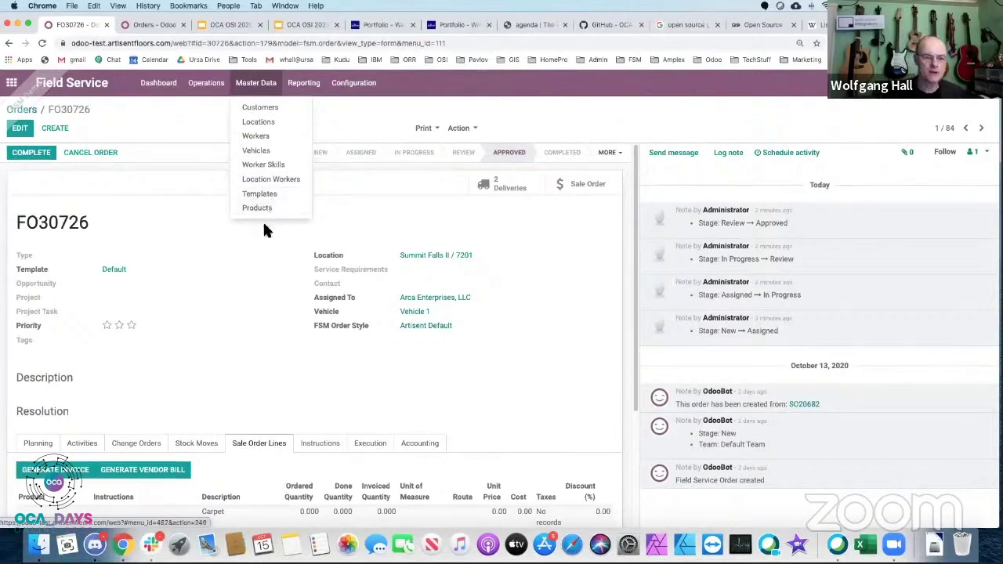
pyautogui.scroll(-1, 258, 391)
pyautogui.scroll(1, 258, 391)
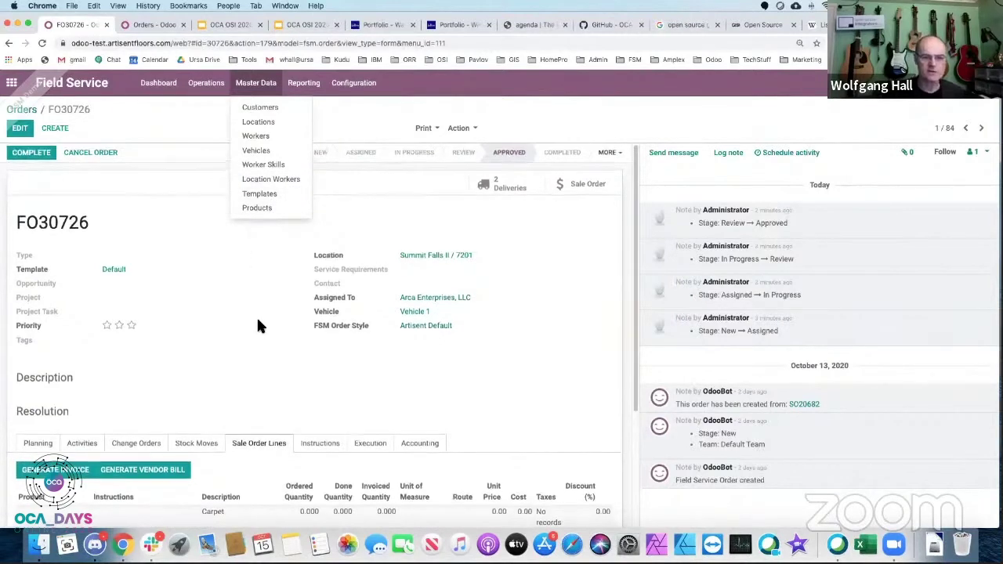
pyautogui.click(306, 85)
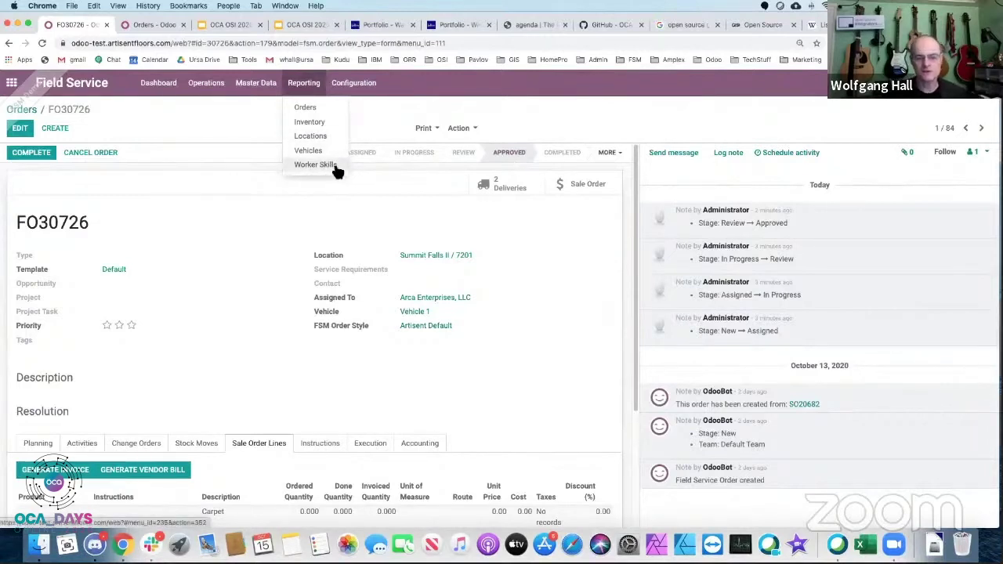
# Step: Open Configuration > Stages and expand the Order (7) stage group
pyautogui.click(358, 85)
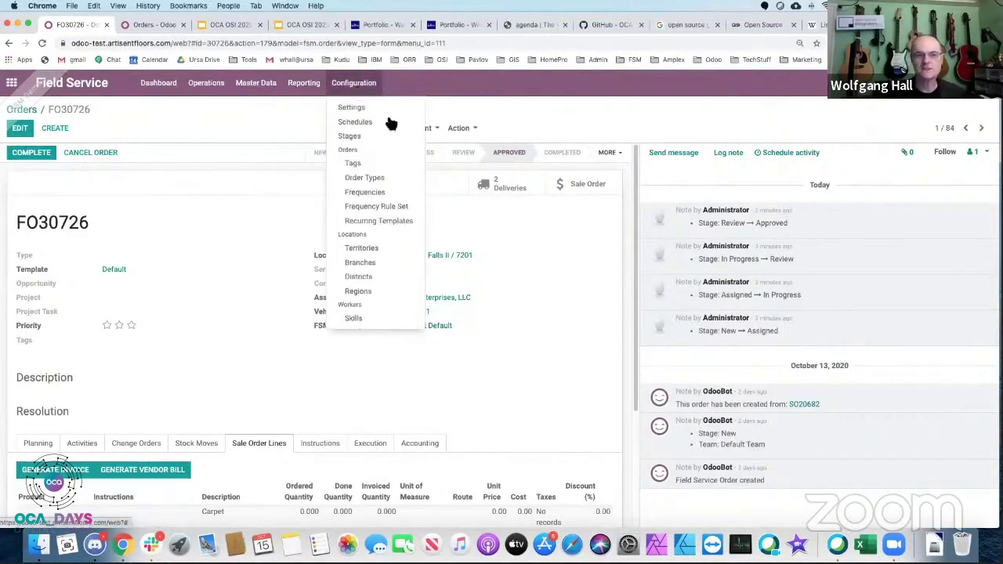
pyautogui.click(352, 138)
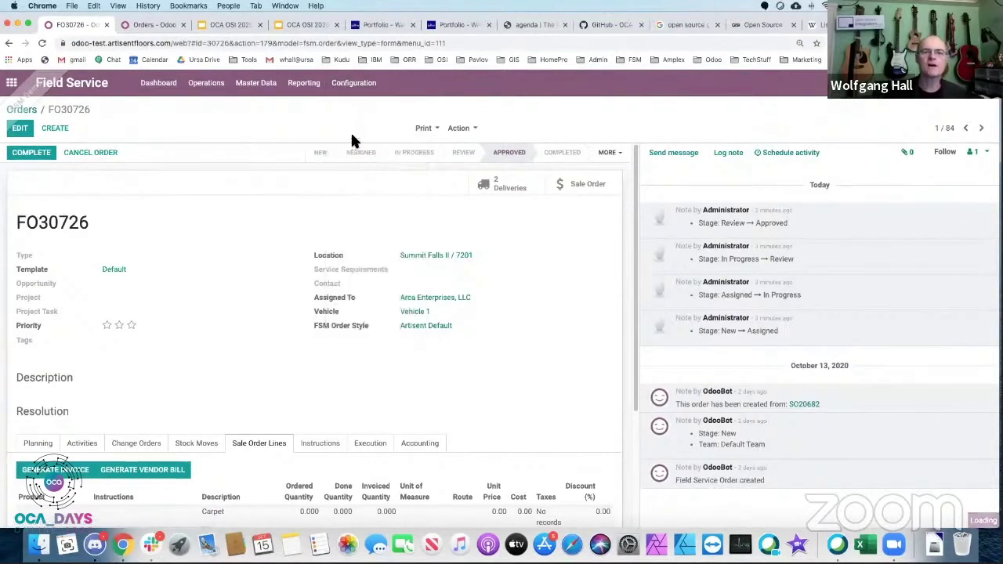
pyautogui.click(11, 182)
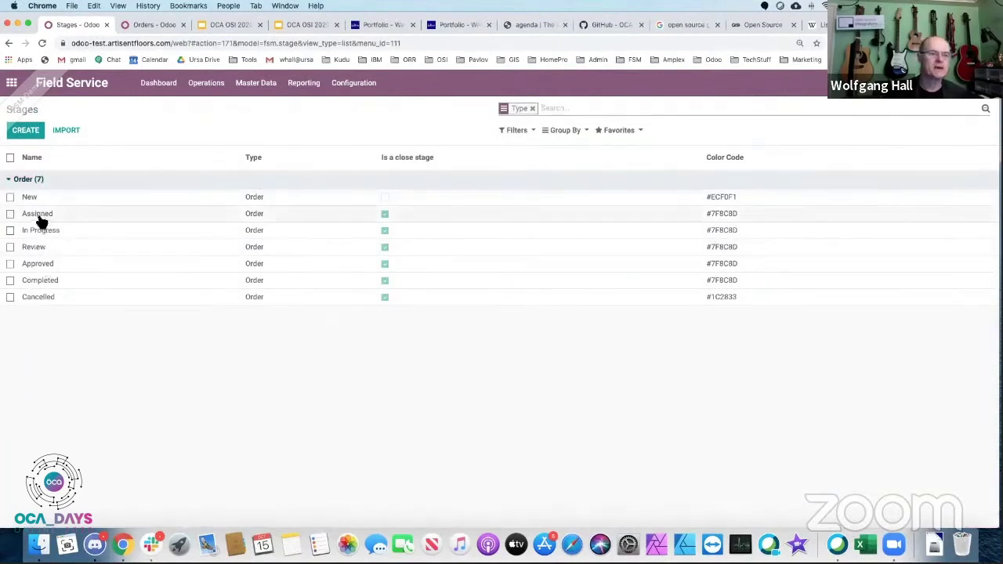
# Step: View the Assigned stage's form, then go back to the Orders map tab
pyautogui.click(37, 220)
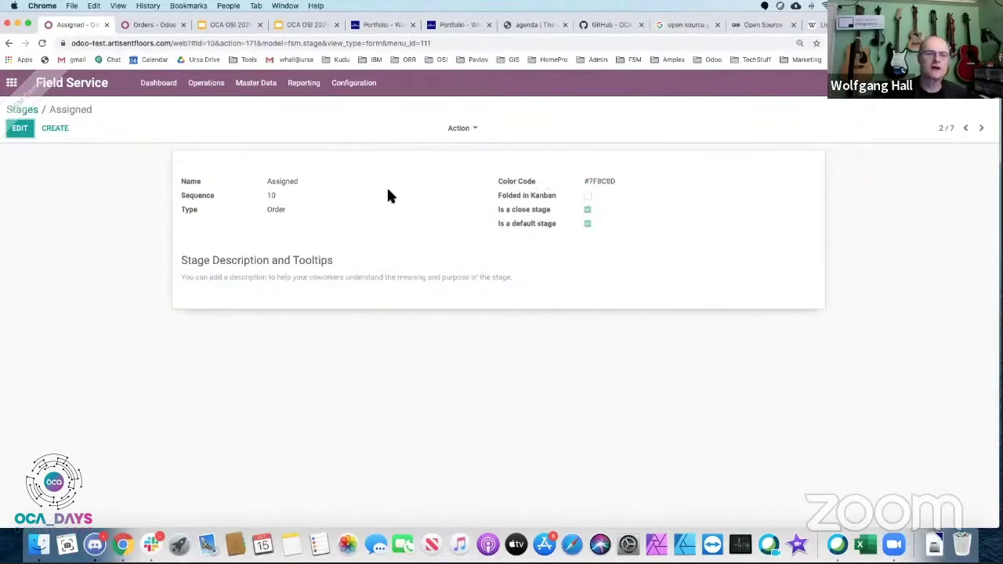
pyautogui.click(145, 29)
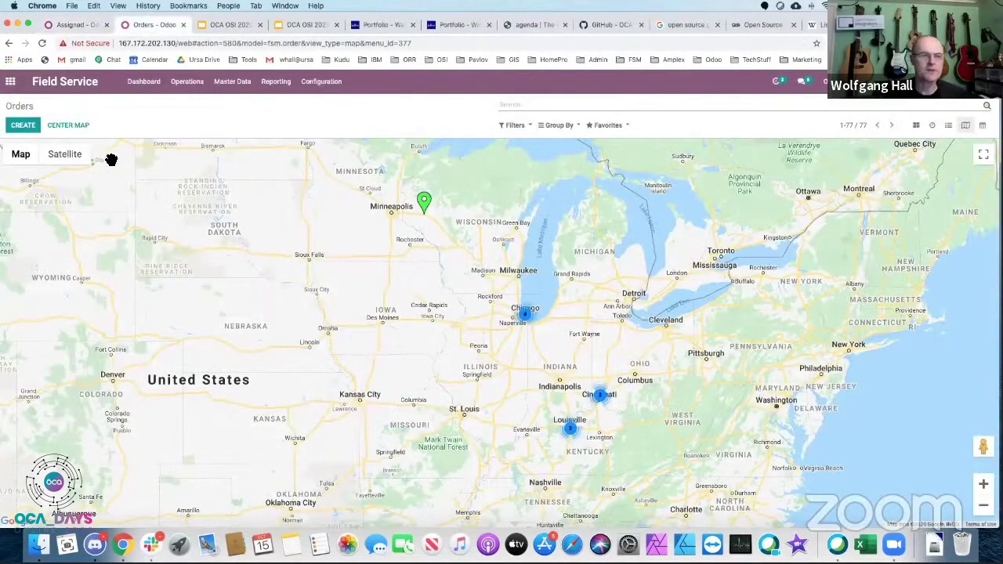
# Step: Re-centre the map, zoom into Chicago, and list the four orders at the LaSalle marker
pyautogui.click(73, 130)
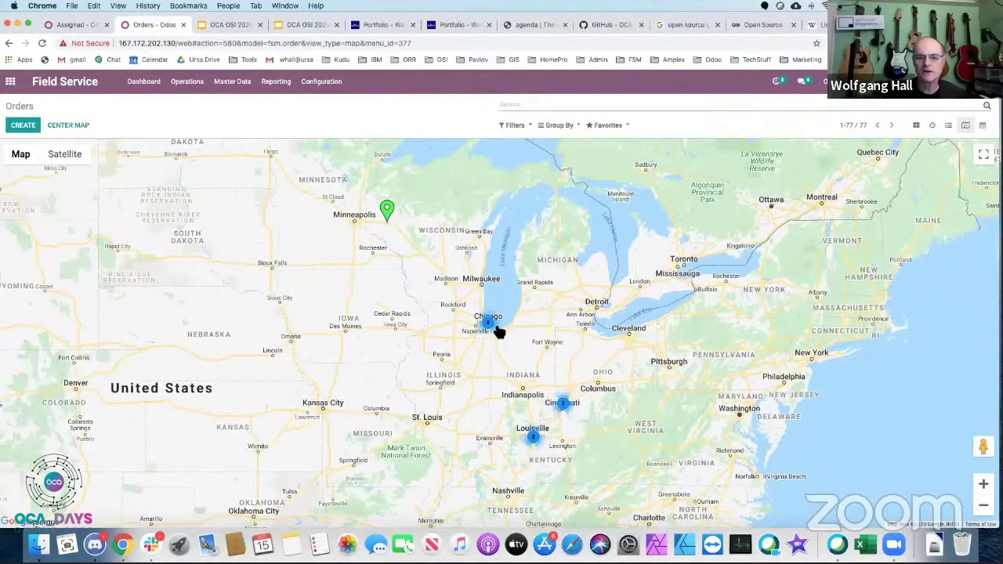
pyautogui.scroll(2, 490, 327)
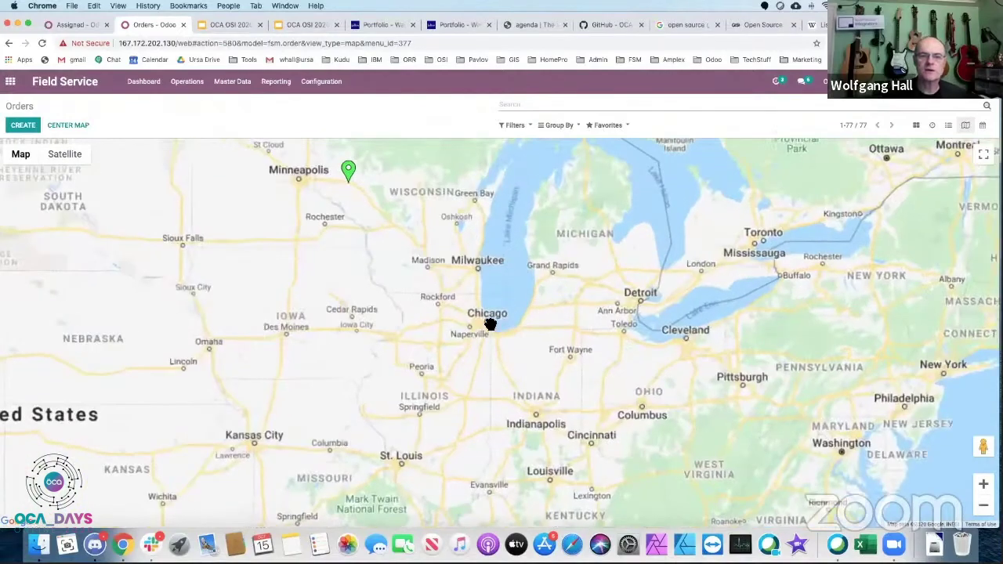
pyautogui.scroll(3, 481, 324)
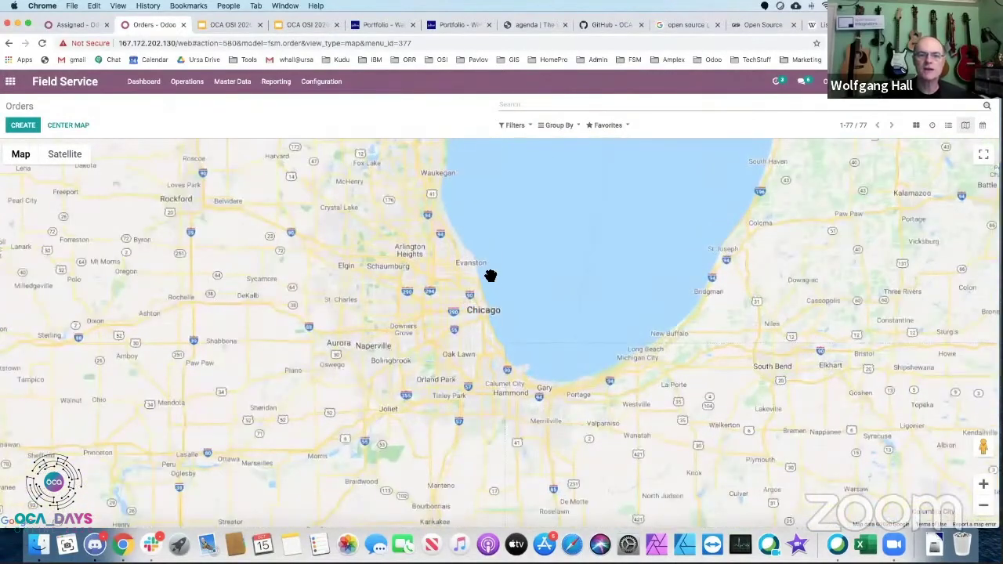
pyautogui.scroll(10, 492, 318)
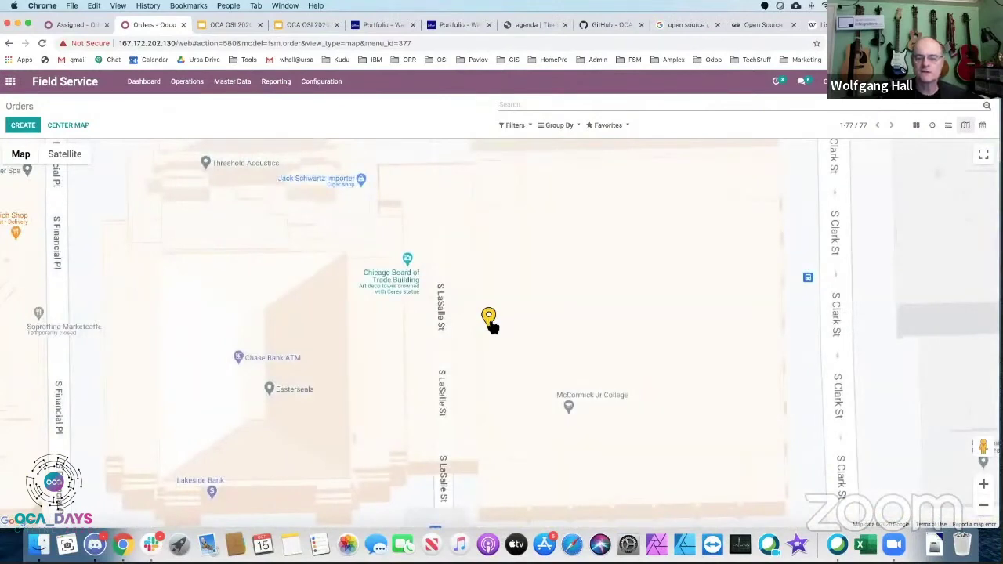
pyautogui.click(489, 321)
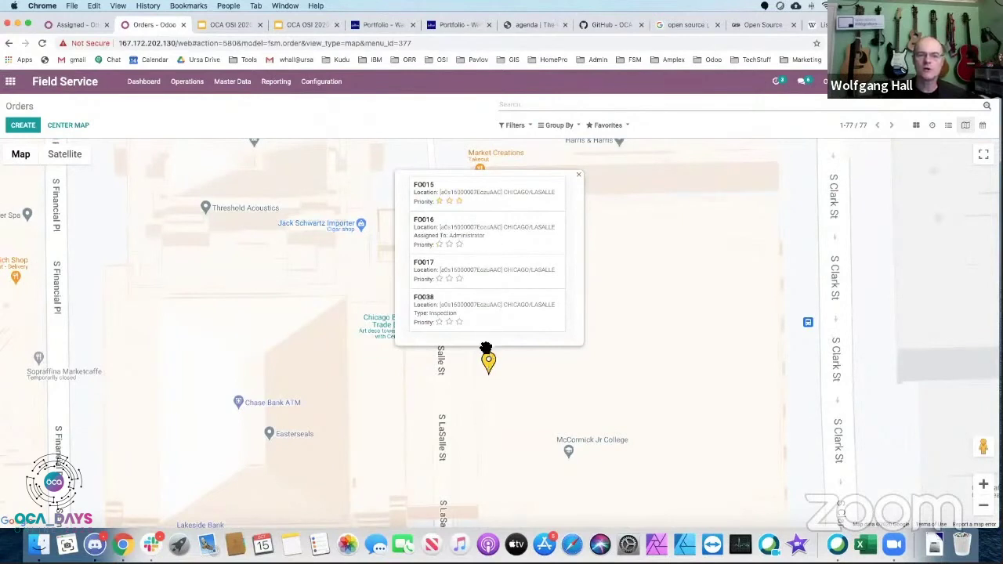
# Step: Give F0015 three-star priority, pull the map back to the Great Lakes, and return to the Assigned tab
pyautogui.click(459, 201)
pyautogui.scroll(-2, 476, 356)
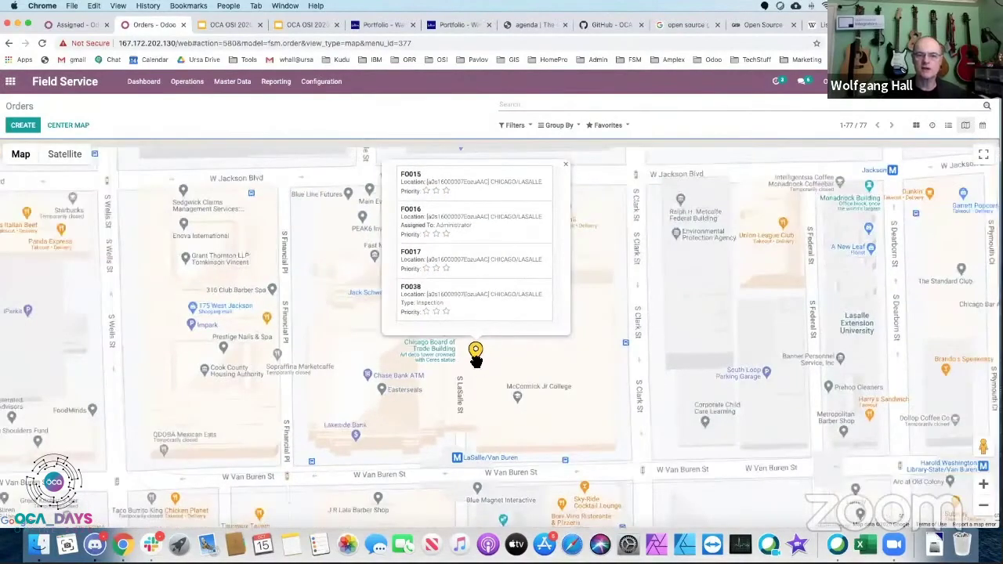
pyautogui.scroll(-2, 477, 359)
pyautogui.scroll(-3, 476, 361)
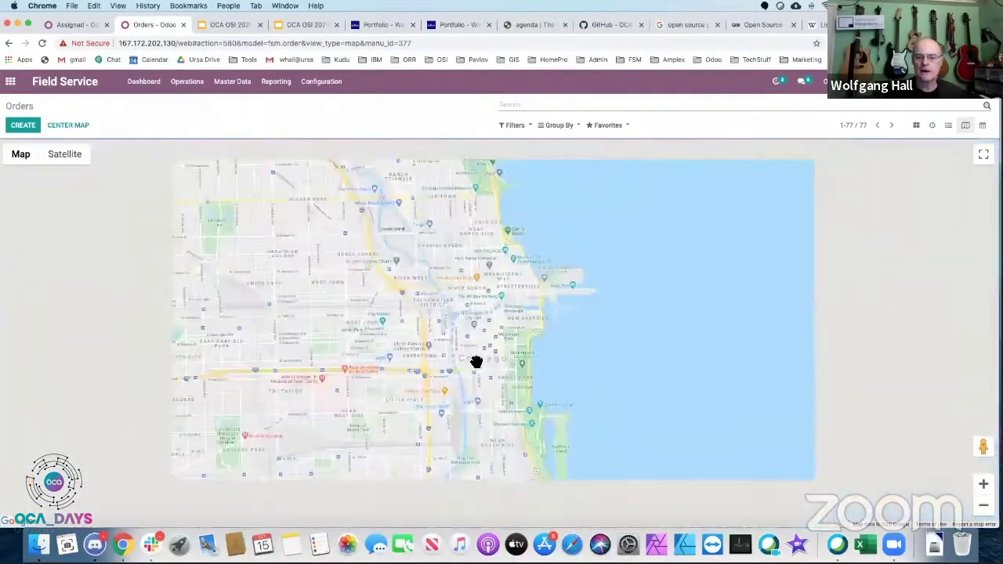
pyautogui.scroll(-2, 476, 361)
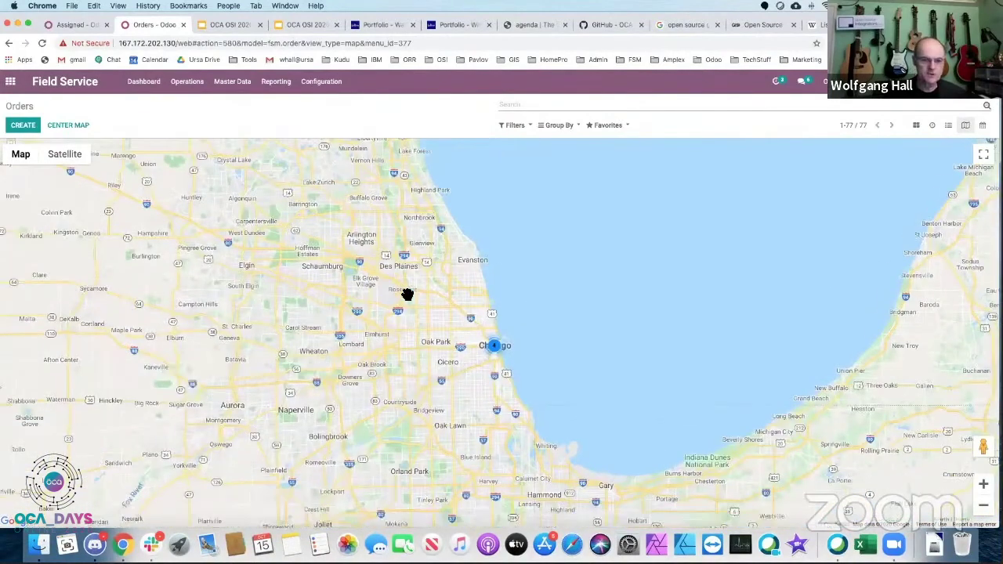
pyautogui.scroll(-1, 404, 335)
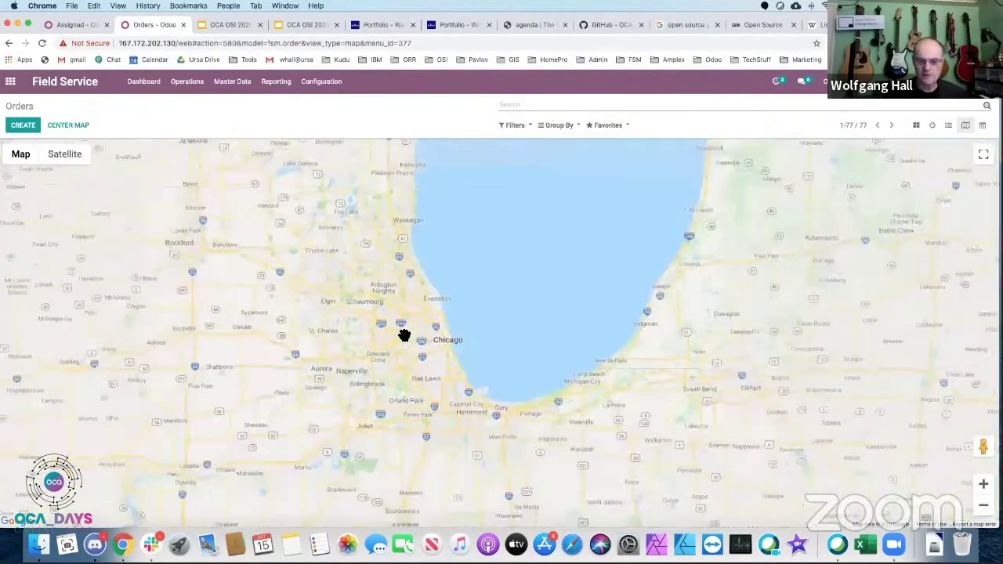
pyautogui.scroll(-1, 404, 336)
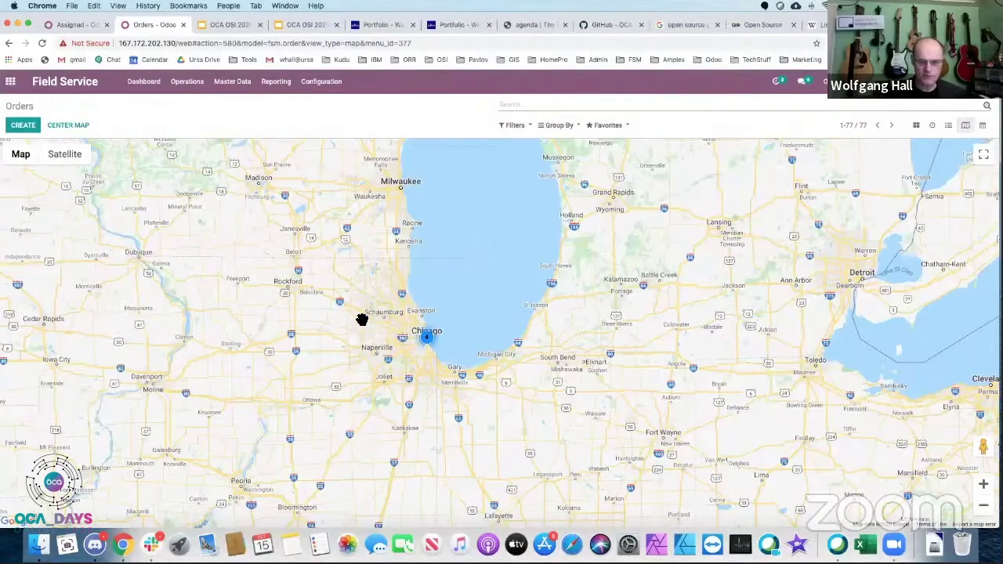
pyautogui.scroll(-1, 362, 320)
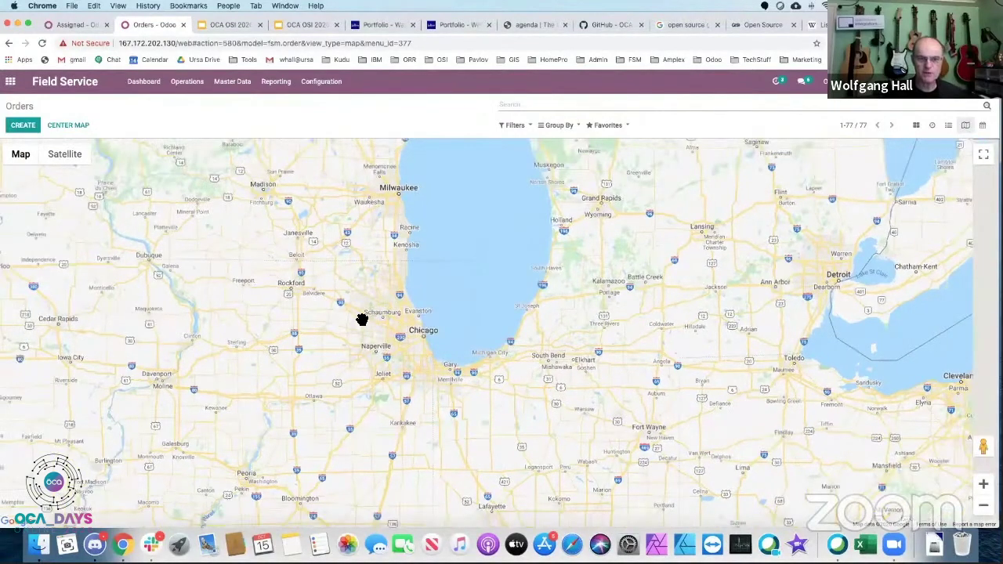
pyautogui.scroll(-1, 362, 320)
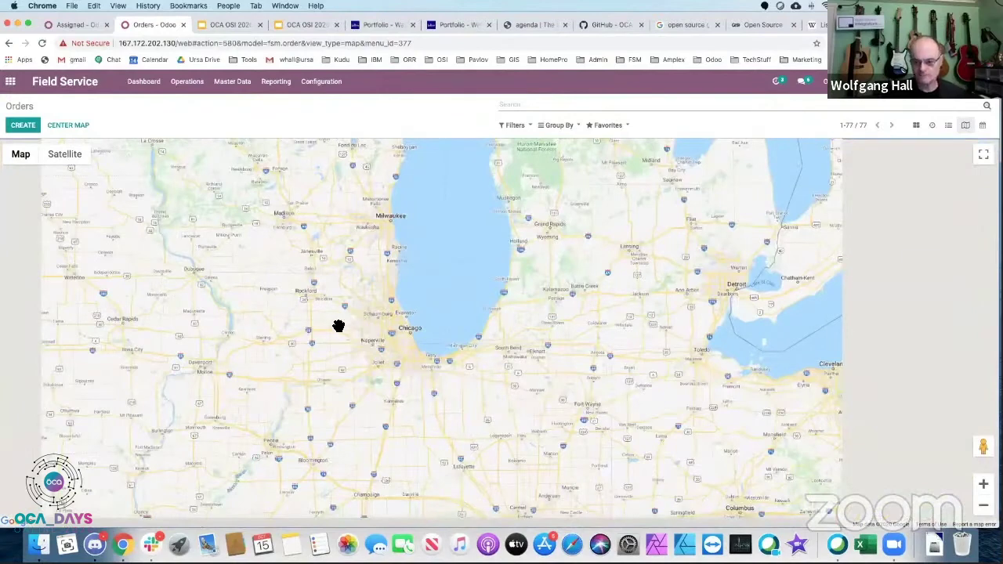
pyautogui.scroll(-1, 339, 326)
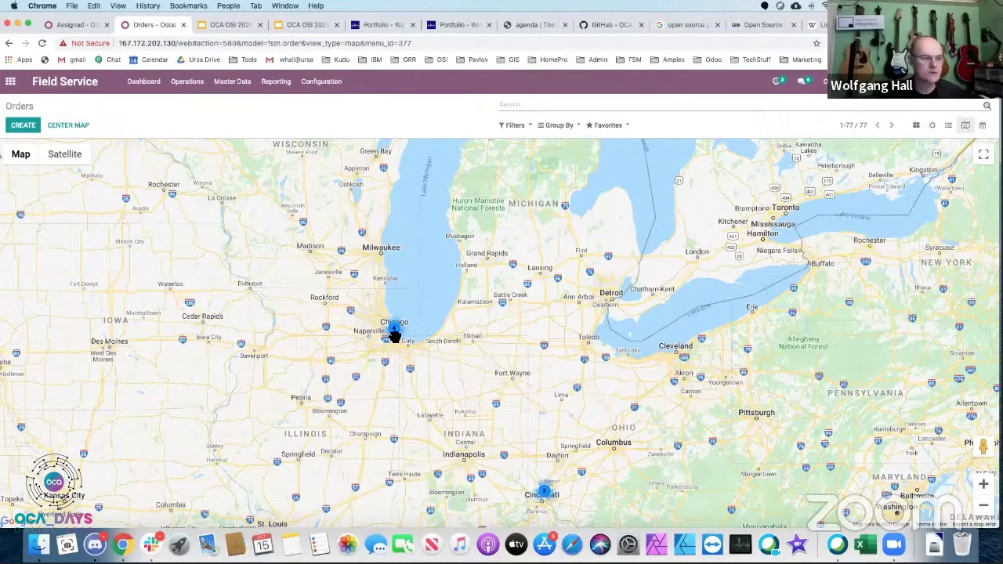
pyautogui.moveTo(395, 337); pyautogui.dragTo(443, 330)
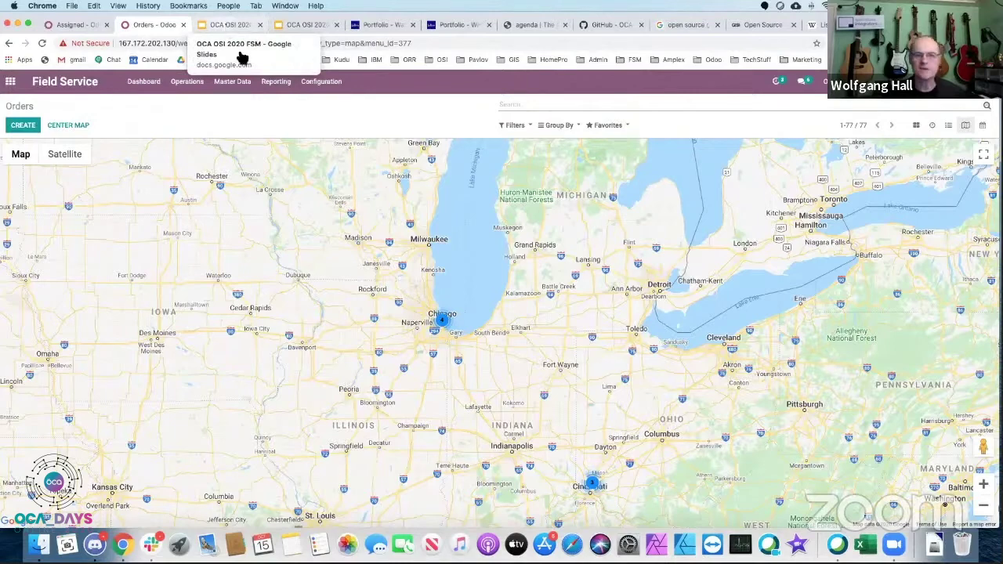
pyautogui.click(62, 28)
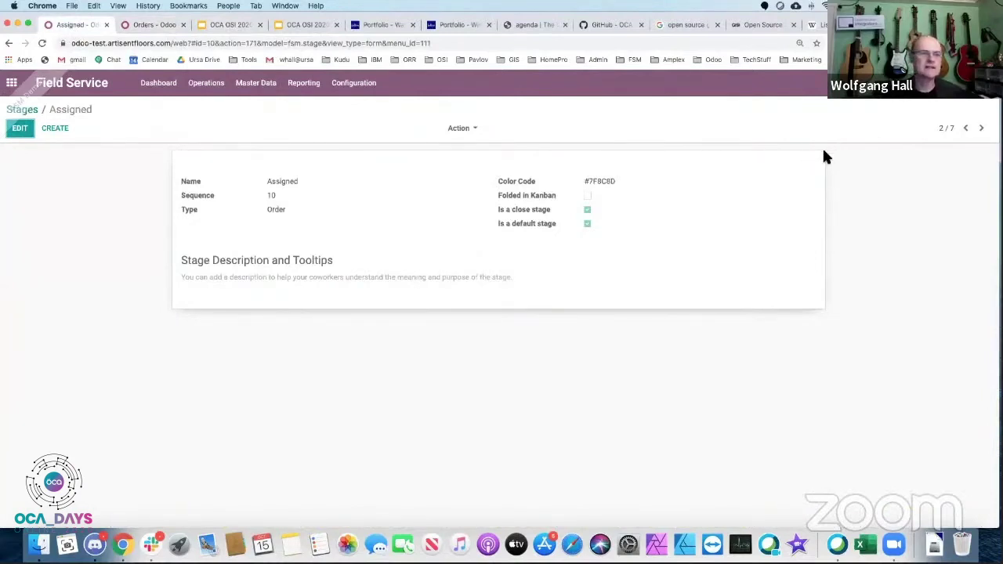
# Step: Open Dashboard > Orders and switch the orders to the timeline view
pyautogui.click(162, 86)
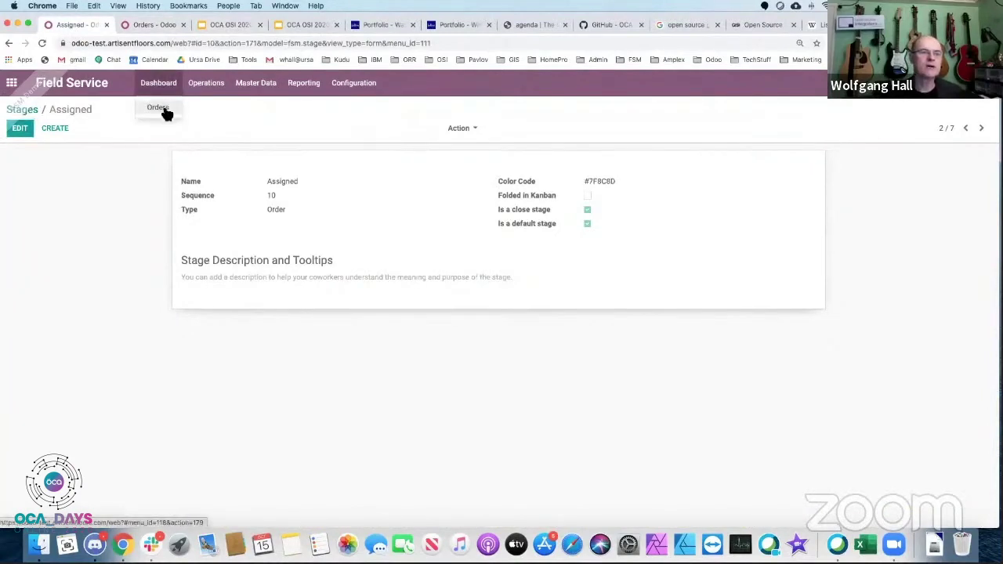
pyautogui.click(162, 108)
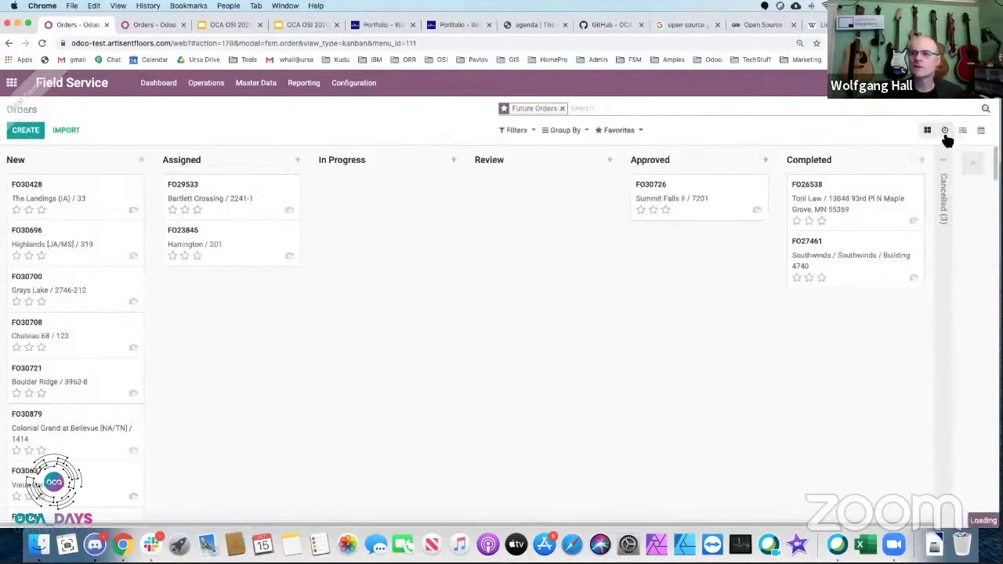
pyautogui.click(945, 131)
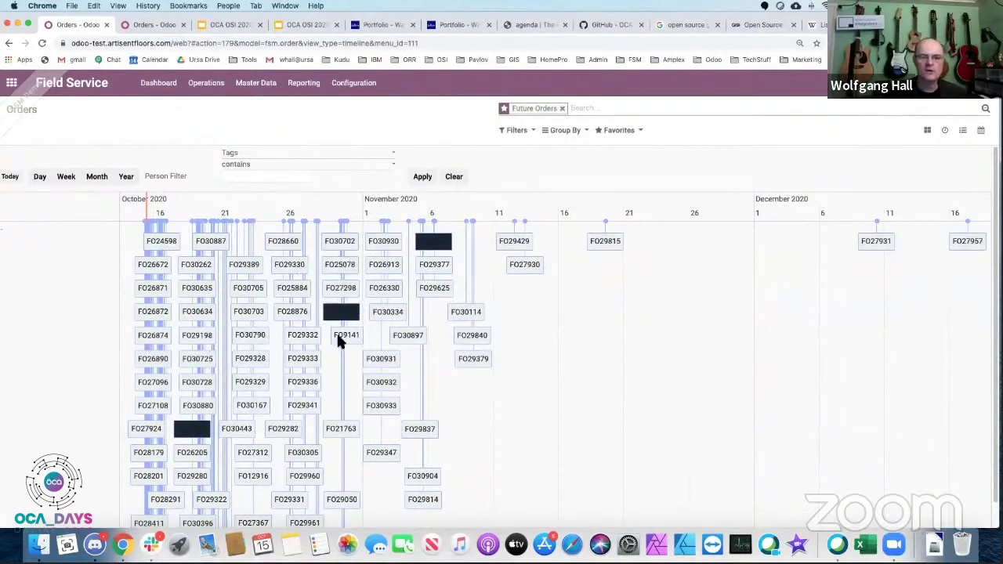
# Step: Zoom the timeline to hourly detail and pan to Monday 2 November
pyautogui.scroll(10, 355, 340)
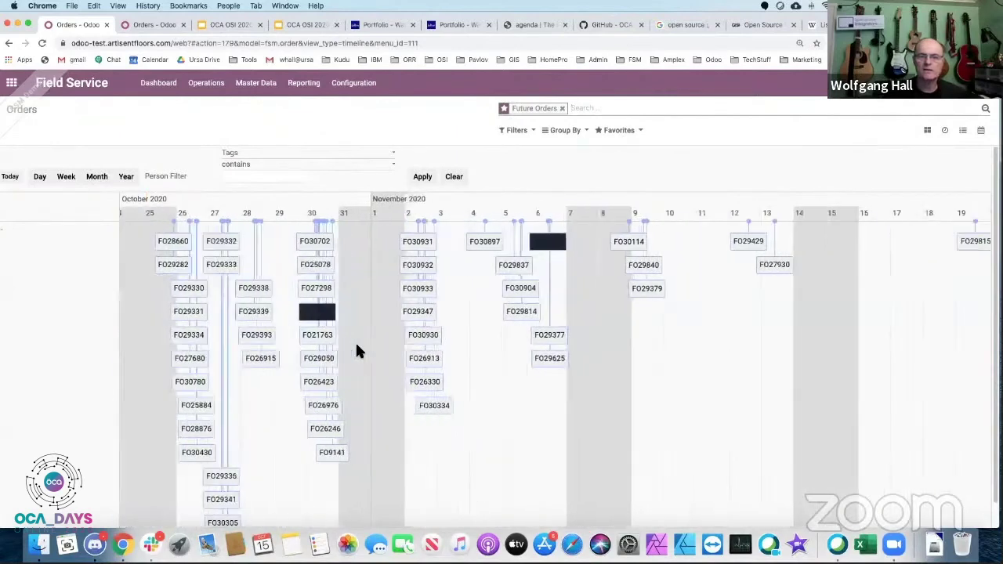
pyautogui.scroll(3, 737, 312)
pyautogui.scroll(2, 778, 309)
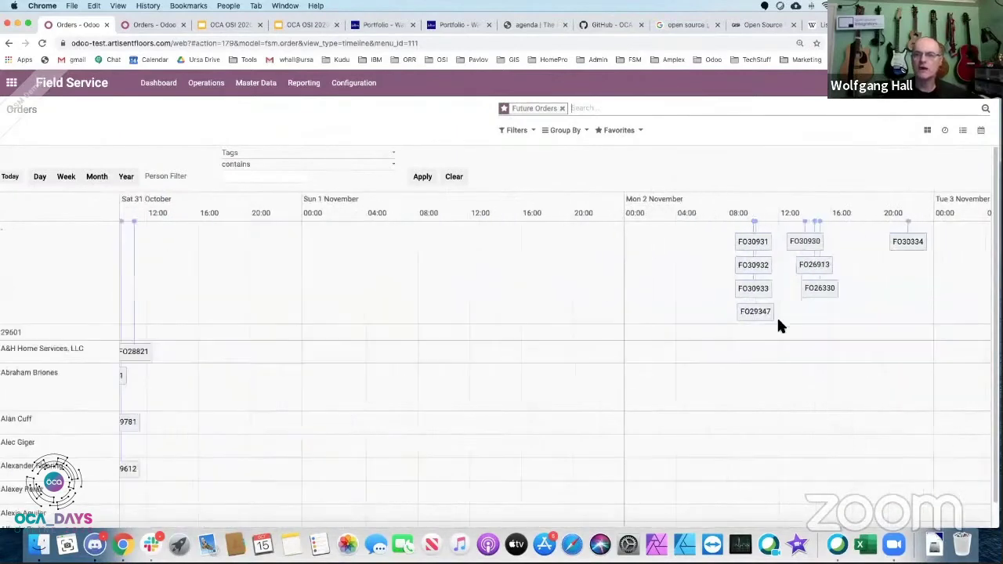
pyautogui.hscroll(5, 500, 284)
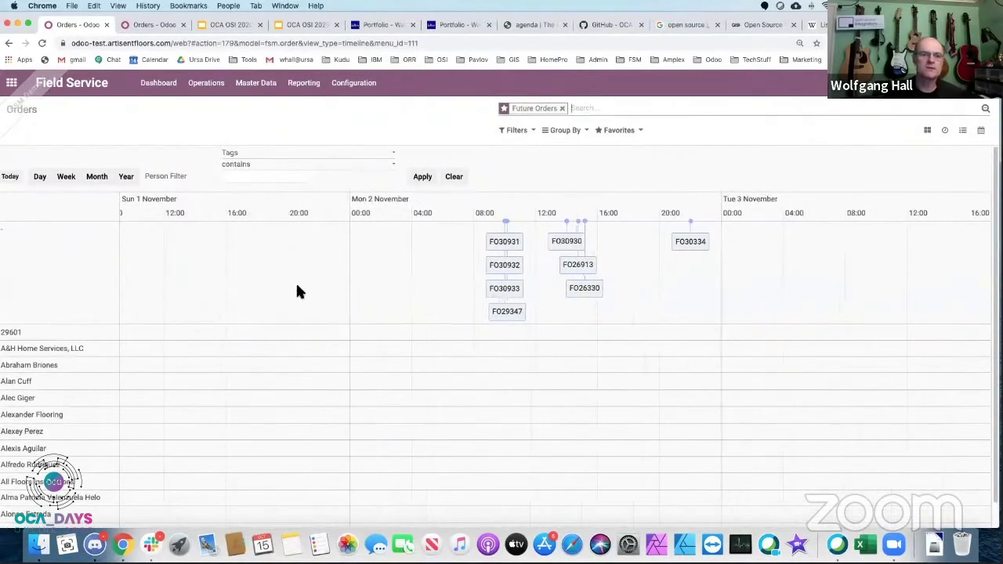
pyautogui.hscroll(-5, 598, 331)
pyautogui.hscroll(5, 467, 323)
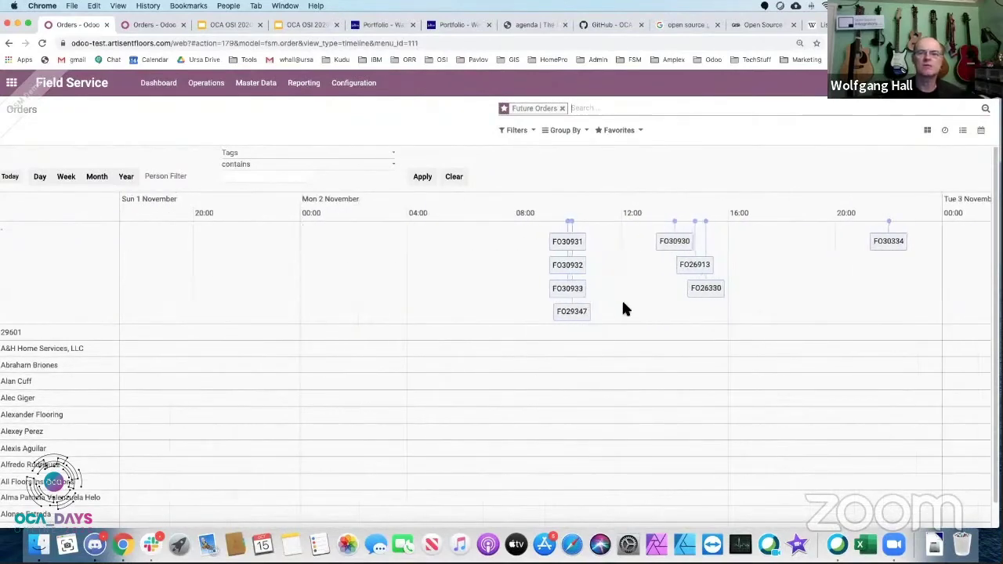
pyautogui.hscroll(2, 624, 307)
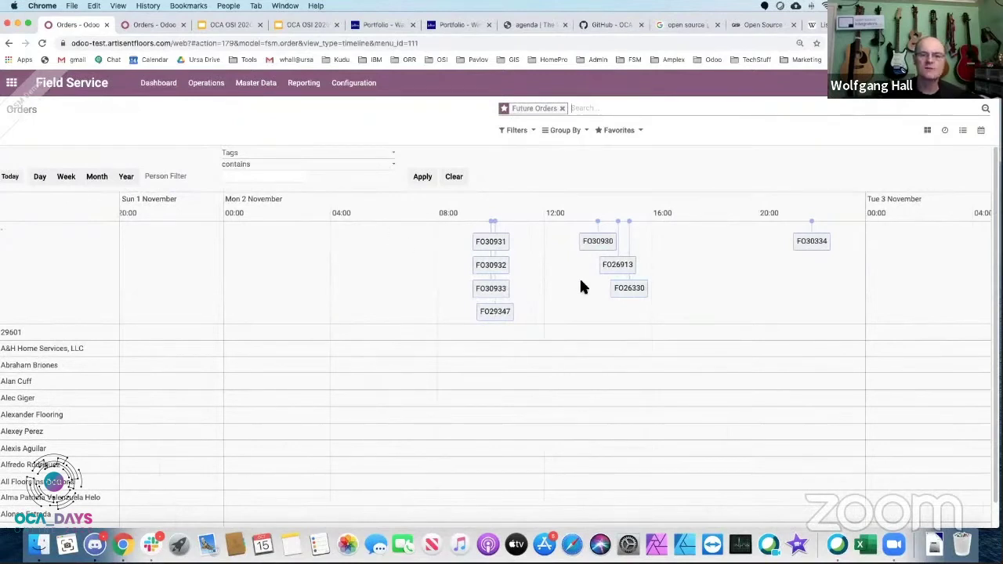
# Step: Assign FO30931 to Alexander Flooring and reschedule it to about 12:30
pyautogui.click(493, 242)
pyautogui.moveTo(490, 337); pyautogui.dragTo(493, 402)
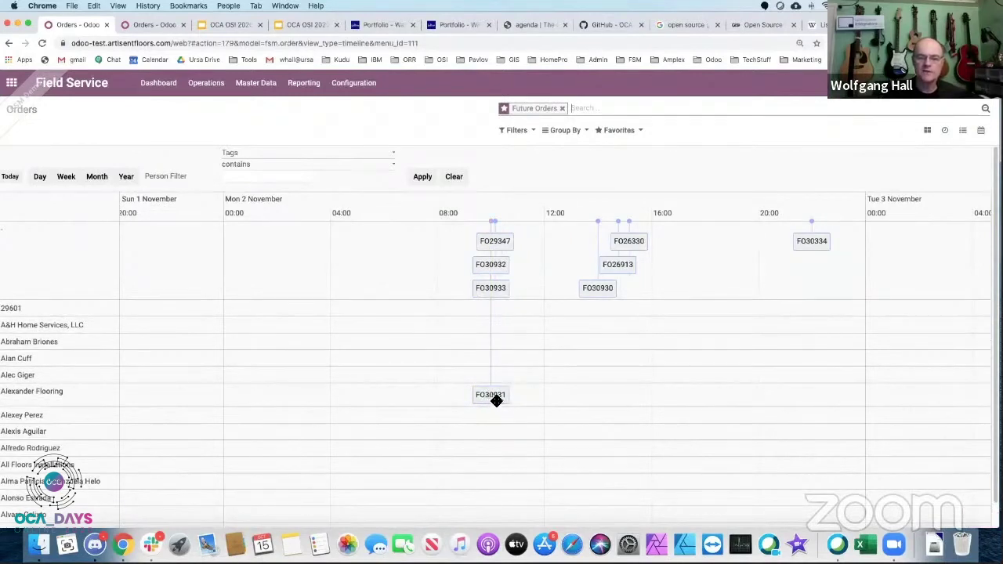
pyautogui.click(514, 400)
pyautogui.moveTo(515, 398); pyautogui.dragTo(601, 402)
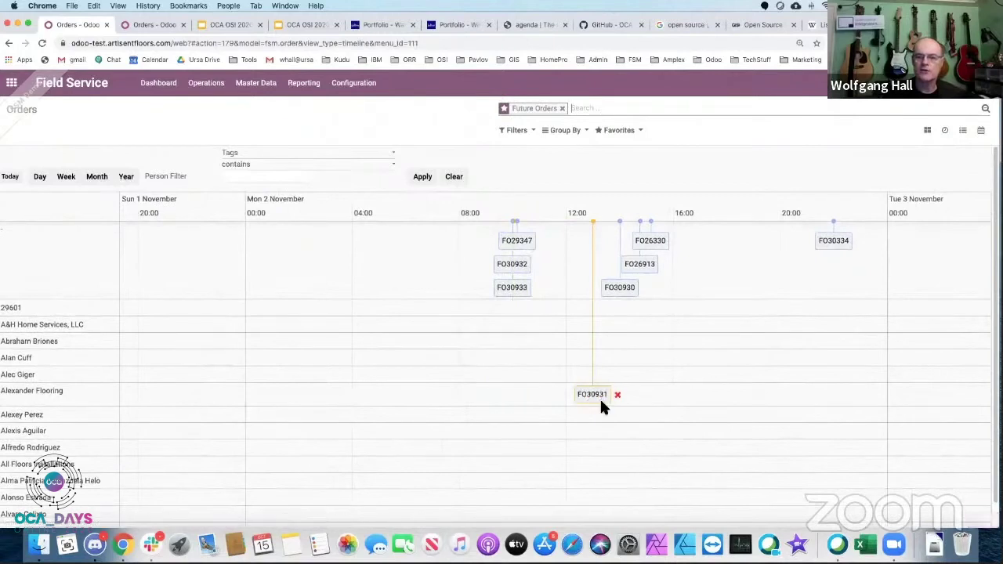
# Step: Assign FO30930 to another worker around 16:00, then open FO30931's details
pyautogui.click(623, 289)
pyautogui.moveTo(623, 289); pyautogui.dragTo(720, 438)
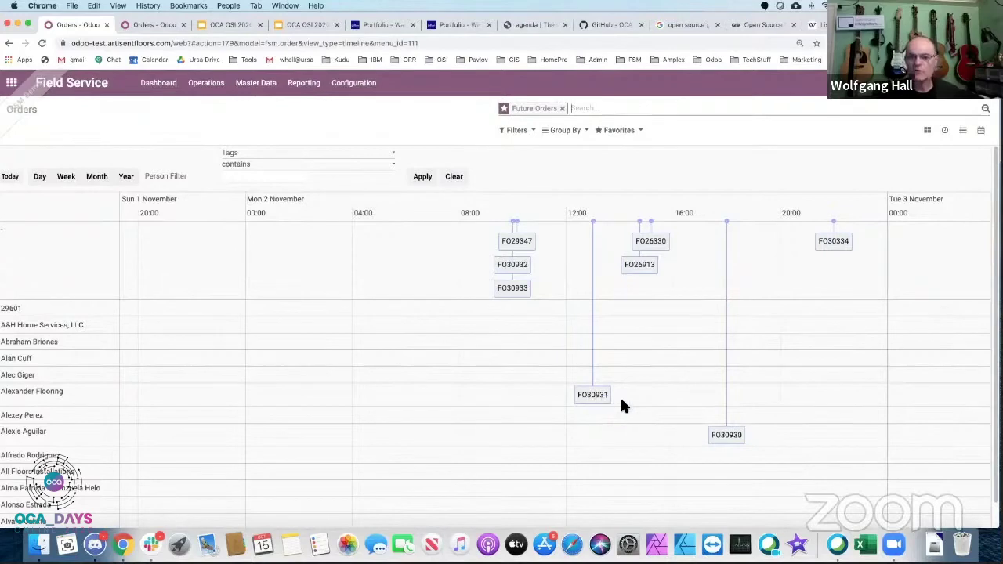
pyautogui.click(597, 396)
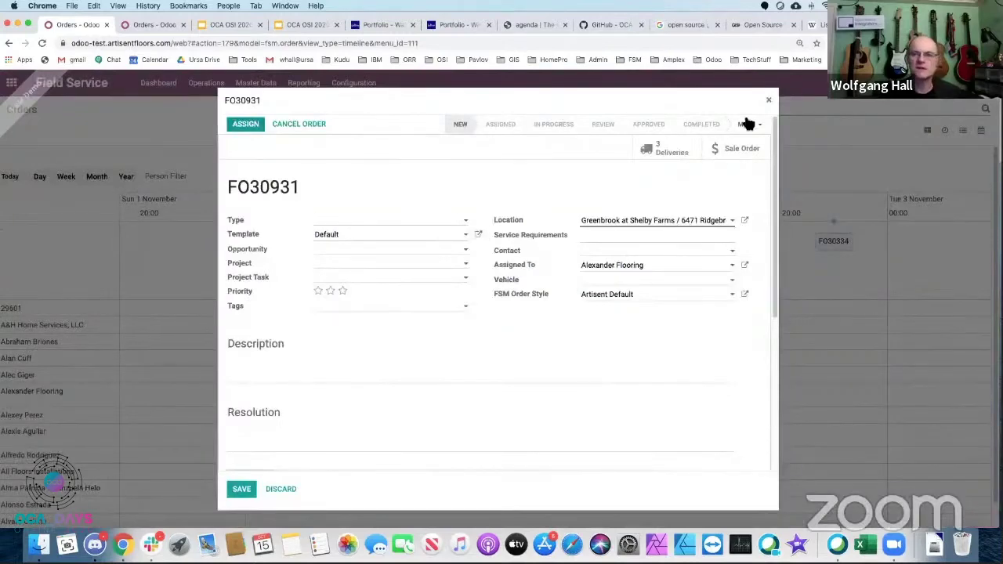
# Step: Close the FO30931 details and switch to the OCA OSI 2020 slides' Demo slide
pyautogui.click(769, 101)
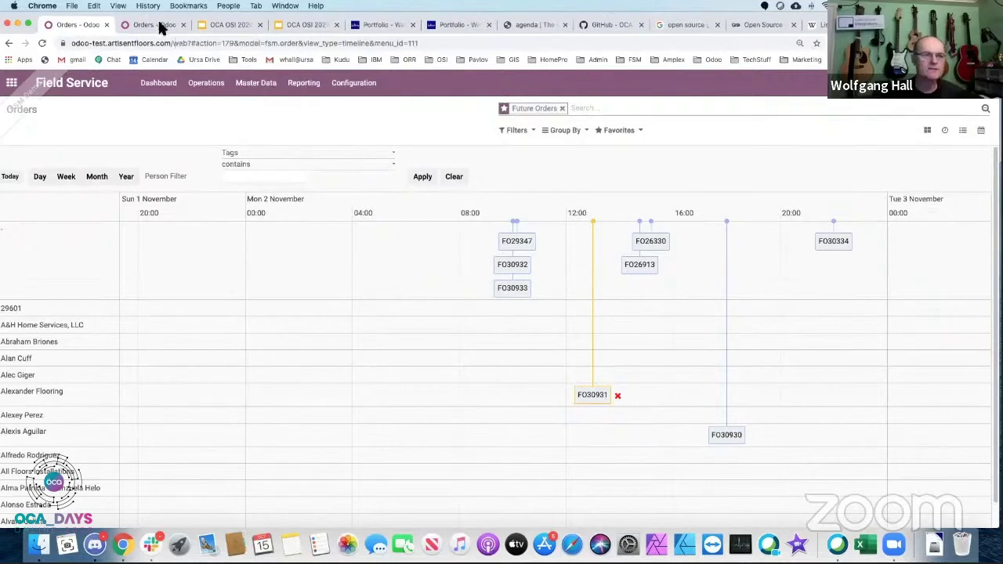
pyautogui.click(228, 25)
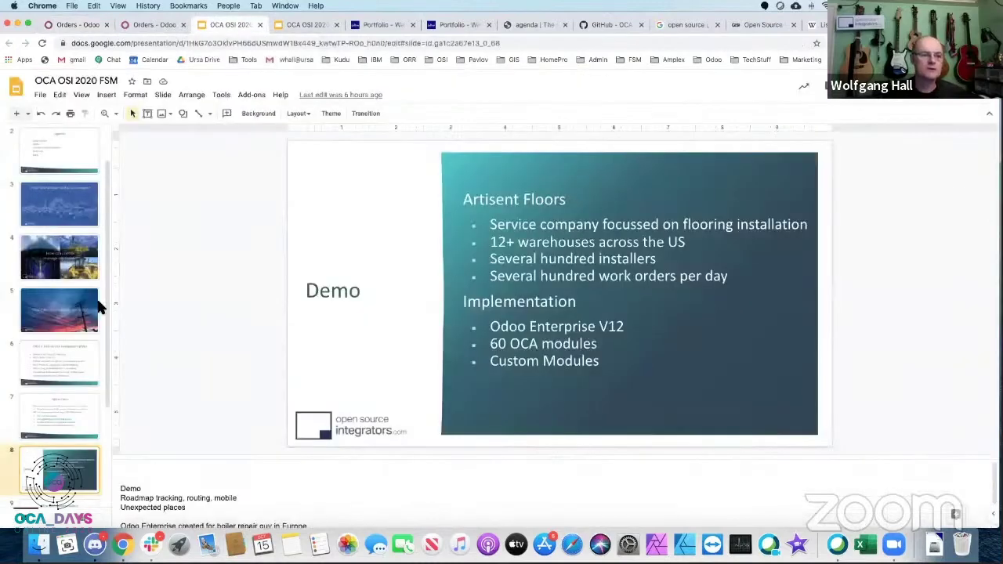